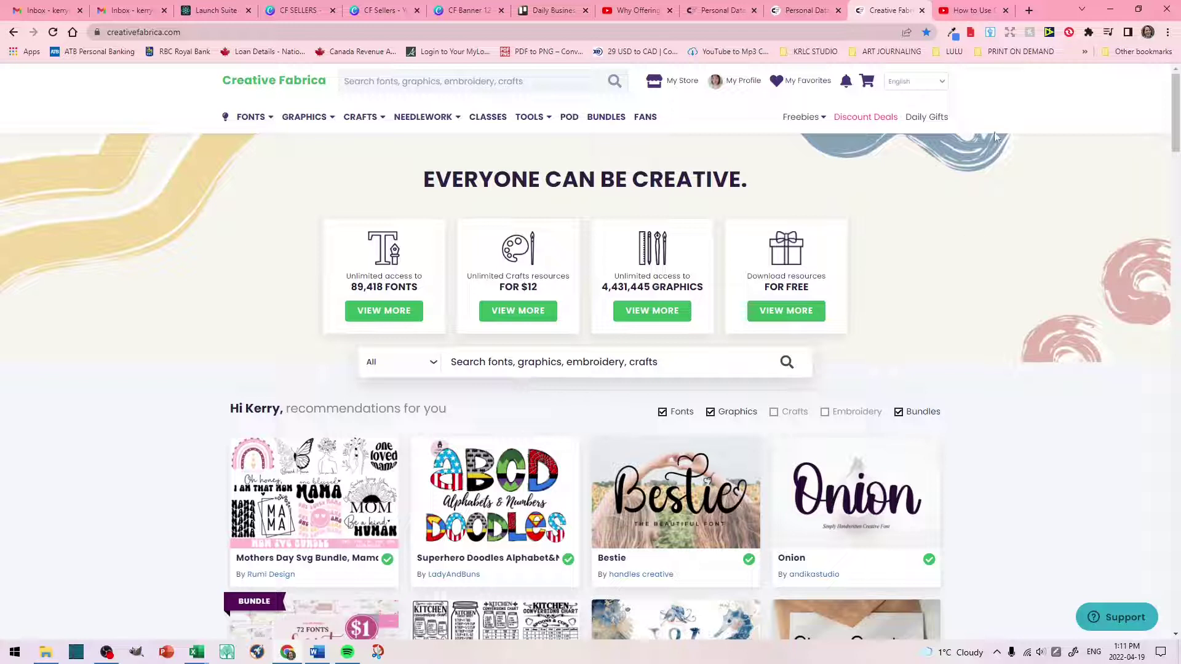
Step: Go to My Account and open the 'Designers I follow' list
{"action": "mouse_move", "coordinate": [744, 82]}
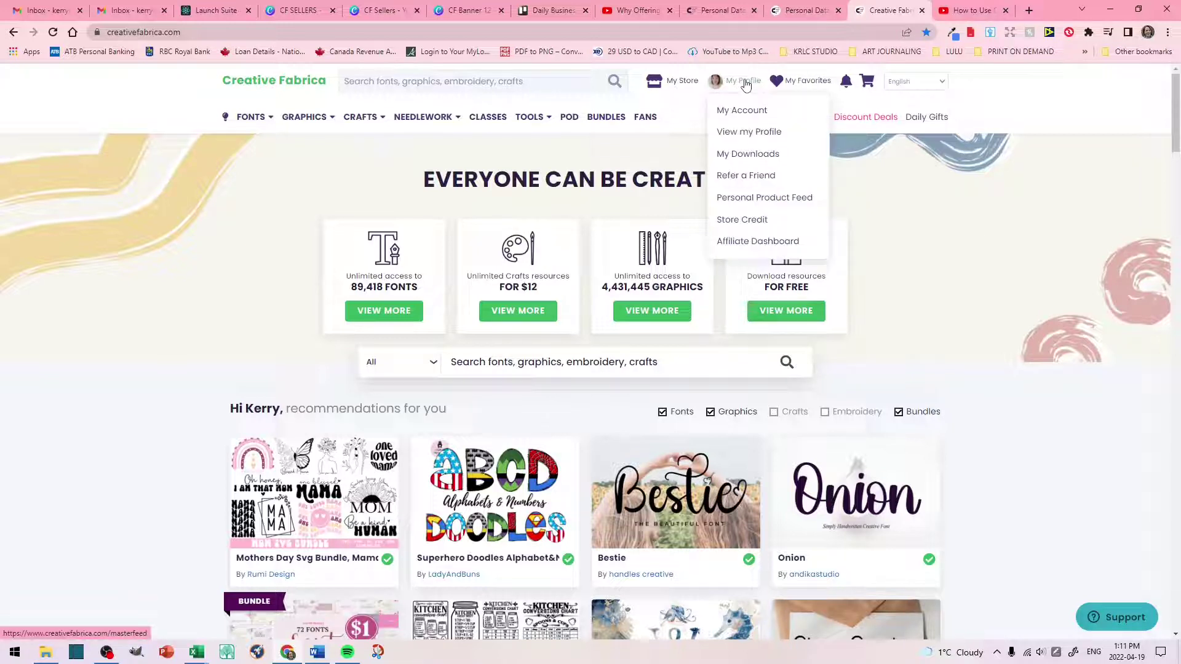
{"action": "left_click", "coordinate": [742, 115]}
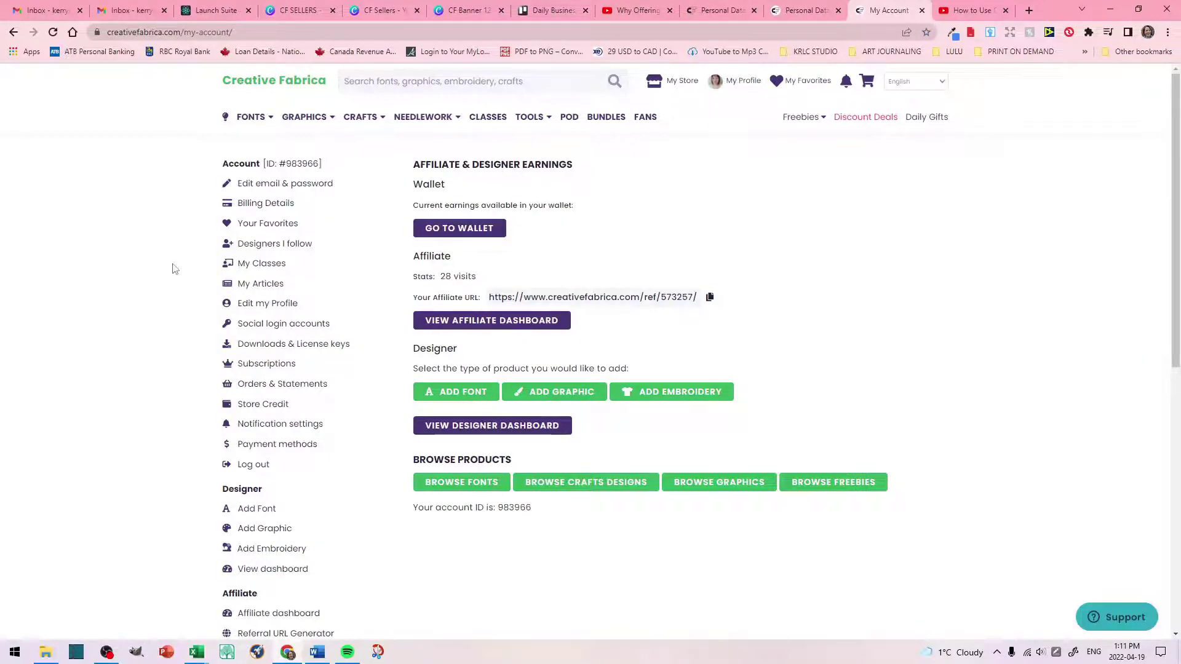
{"action": "left_click", "coordinate": [290, 248]}
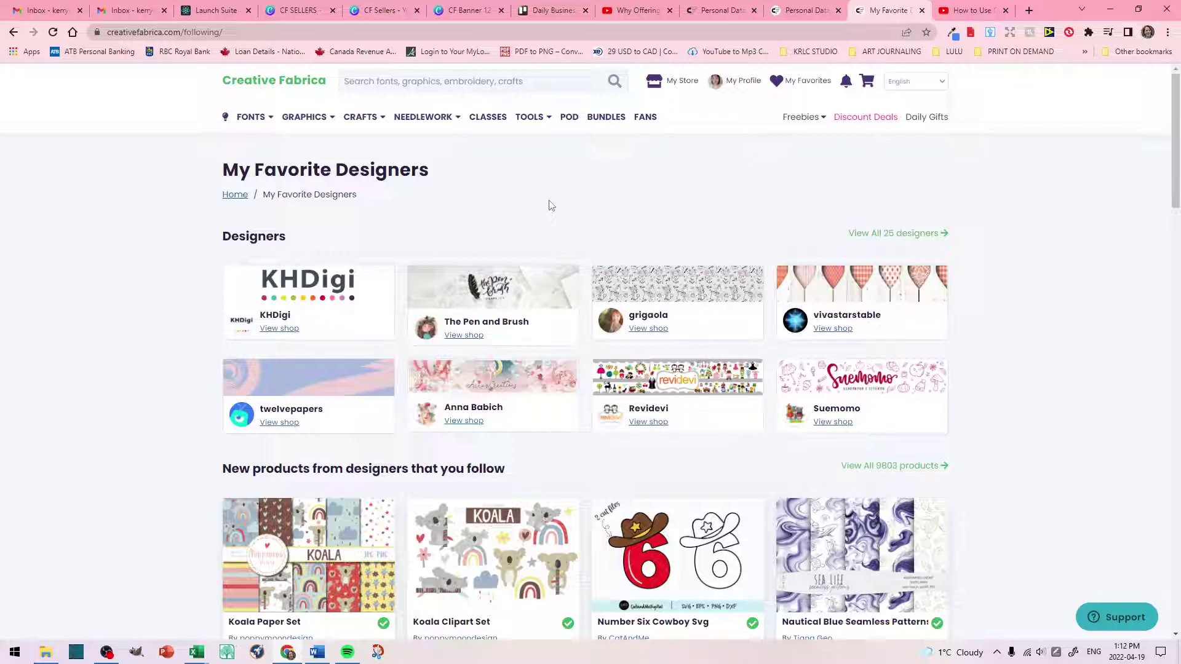
Step: Open a followed designer's shop and browse its banner, profile and 38 illustrations
{"action": "left_click", "coordinate": [461, 422]}
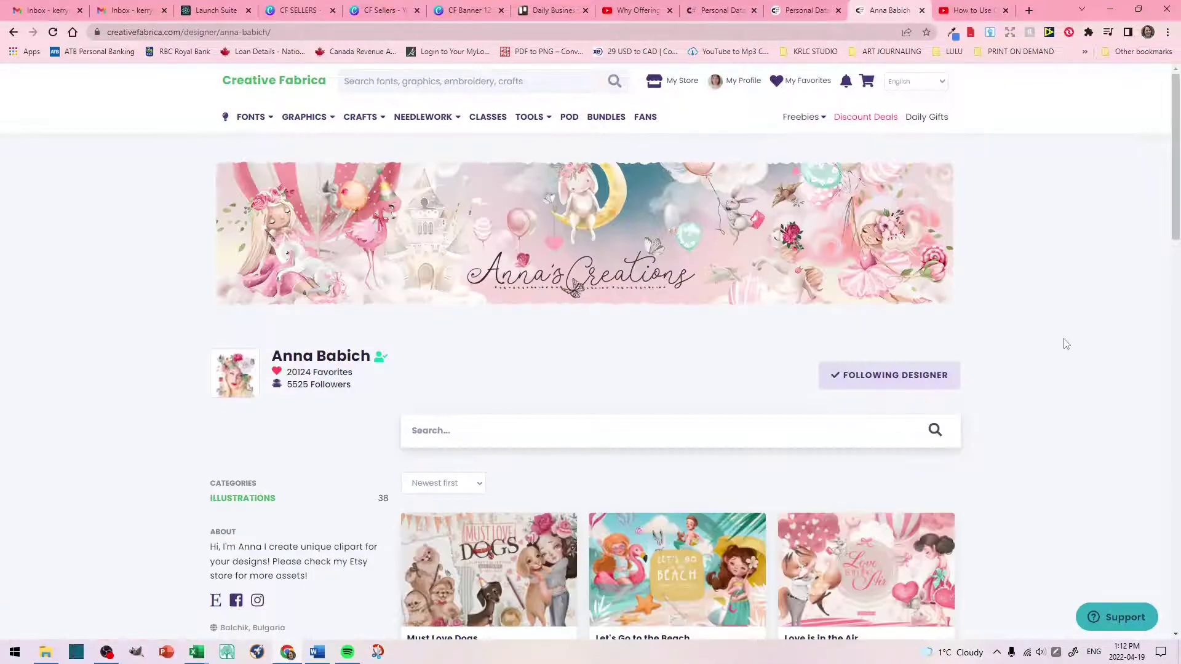
{"action": "scroll", "coordinate": [1061, 369], "scroll_direction": "down", "scroll_amount": 4}
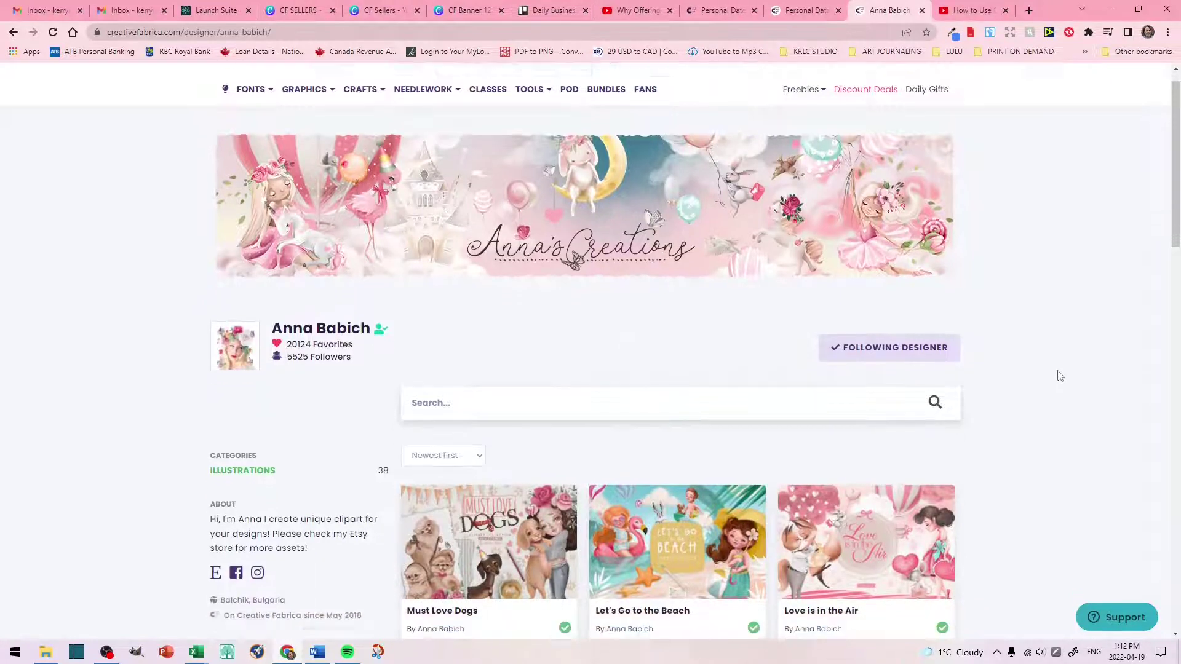
{"action": "scroll", "coordinate": [1060, 376], "scroll_direction": "down", "scroll_amount": 2}
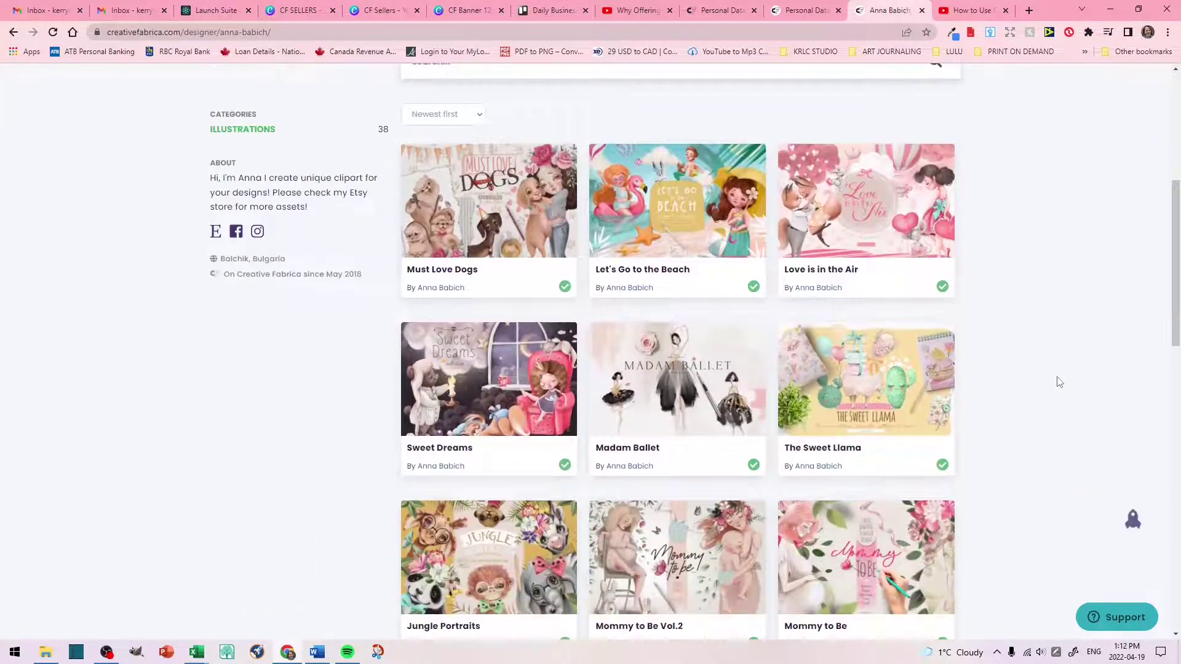
{"action": "scroll", "coordinate": [1060, 382], "scroll_direction": "up", "scroll_amount": 5}
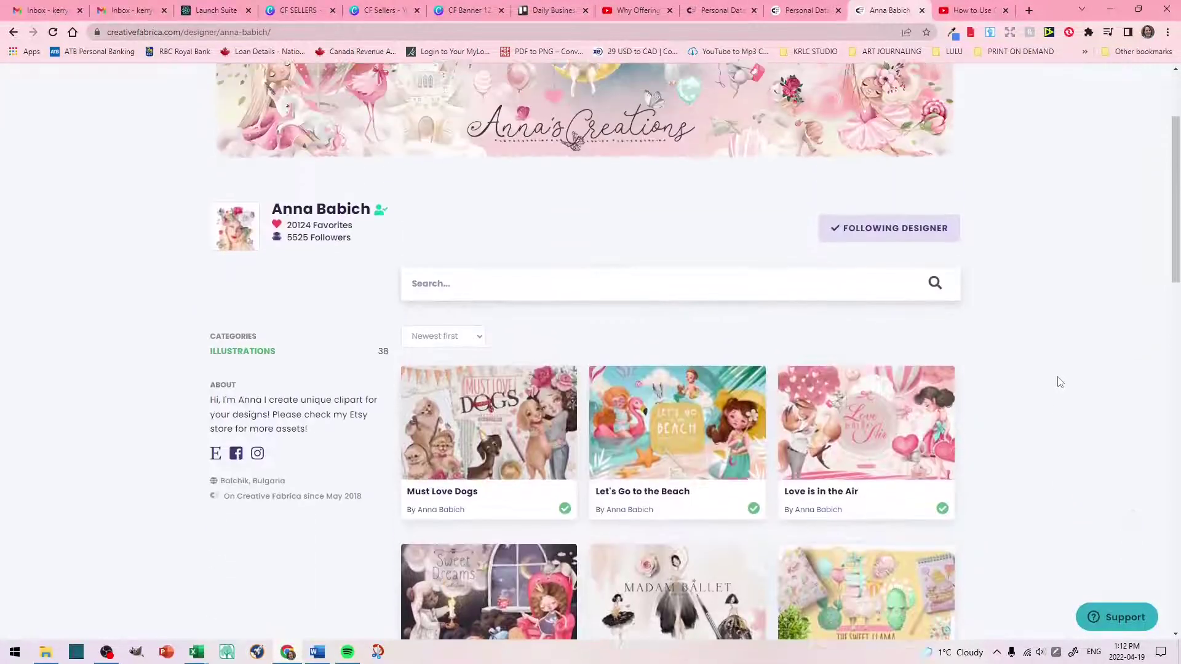
{"action": "scroll", "coordinate": [1061, 382], "scroll_direction": "up", "scroll_amount": 1}
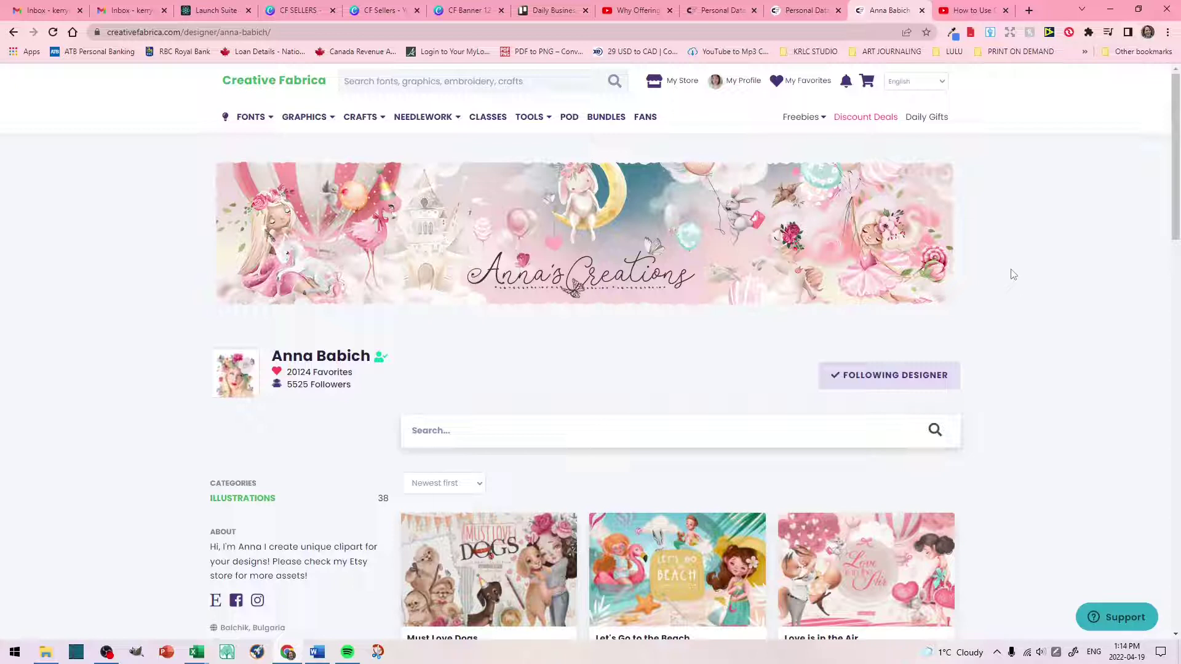
Step: Return to the followed designers list and browse the KHDigi store's products
{"action": "left_click", "coordinate": [14, 32]}
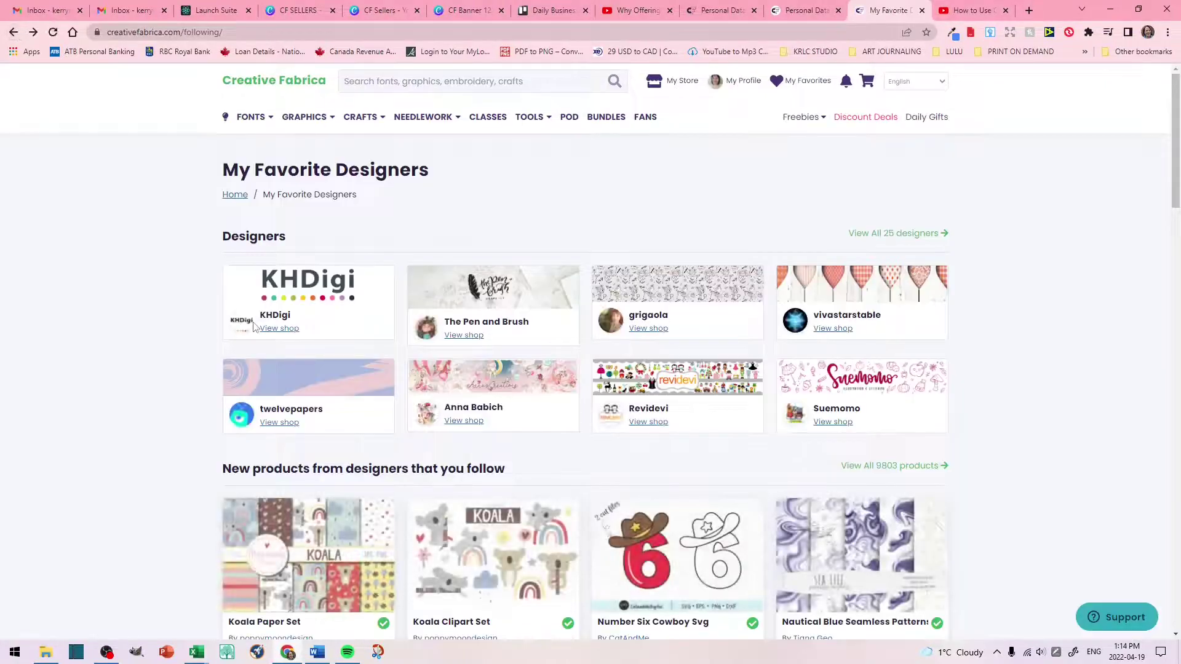
{"action": "left_click", "coordinate": [221, 332]}
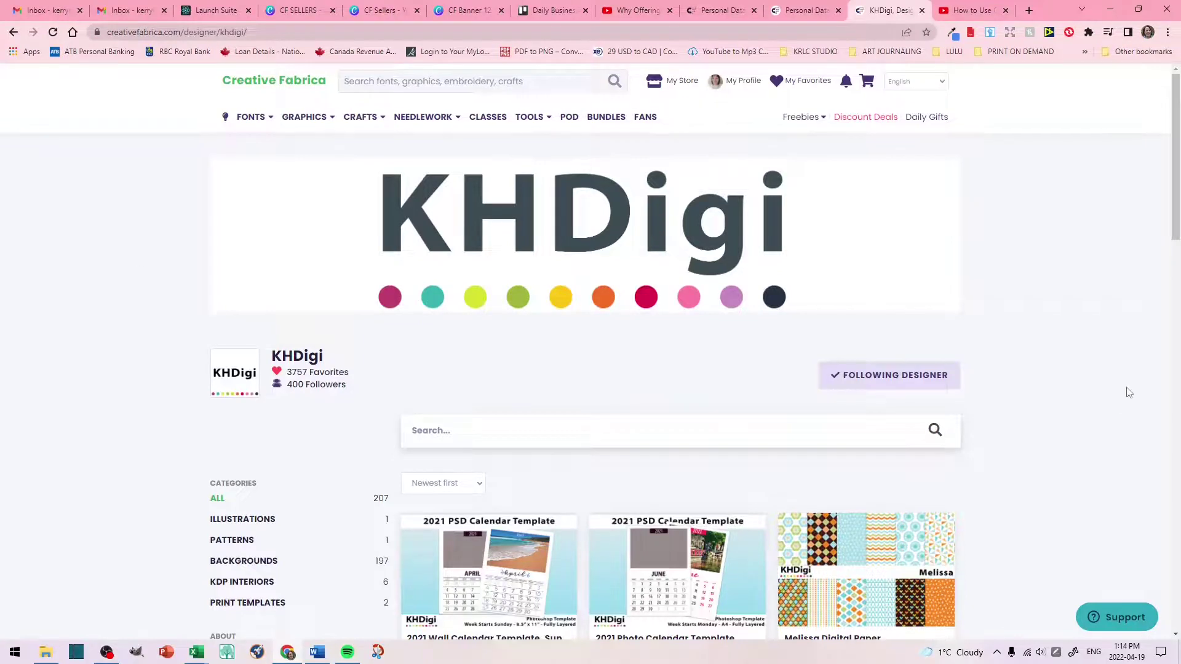
{"action": "scroll", "coordinate": [1122, 406], "scroll_direction": "down", "scroll_amount": 4}
{"action": "scroll", "coordinate": [1116, 426], "scroll_direction": "down", "scroll_amount": 5}
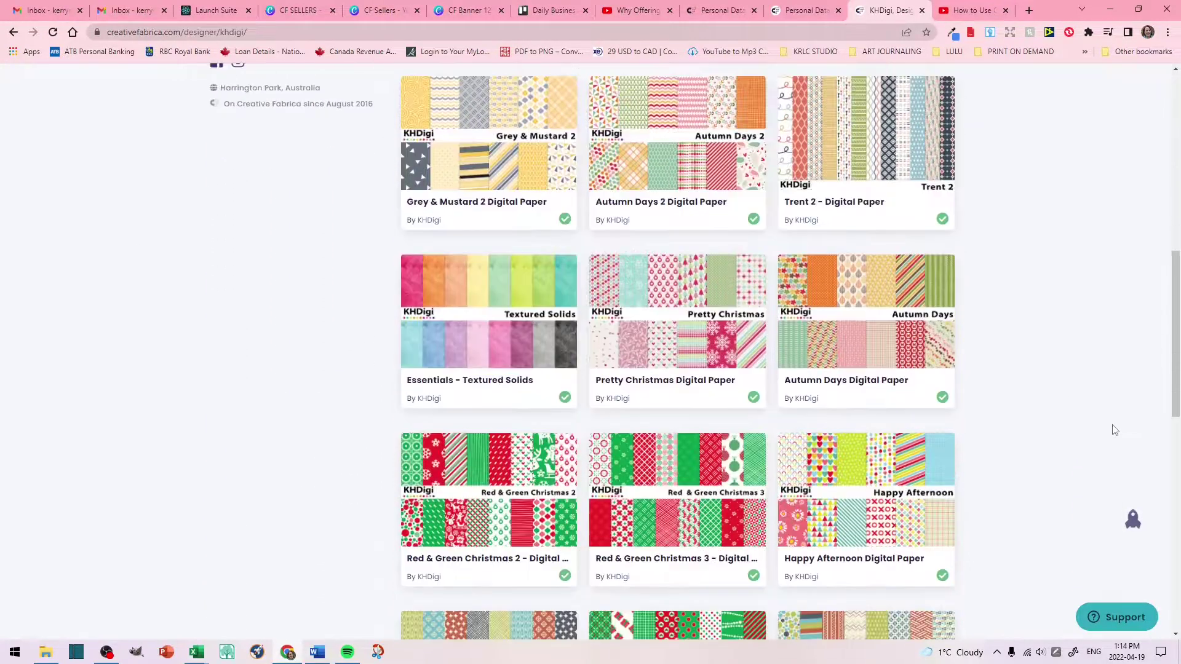
{"action": "scroll", "coordinate": [1104, 453], "scroll_direction": "down", "scroll_amount": 2}
{"action": "scroll", "coordinate": [1105, 454], "scroll_direction": "down", "scroll_amount": 2}
{"action": "scroll", "coordinate": [1106, 454], "scroll_direction": "up", "scroll_amount": 10}
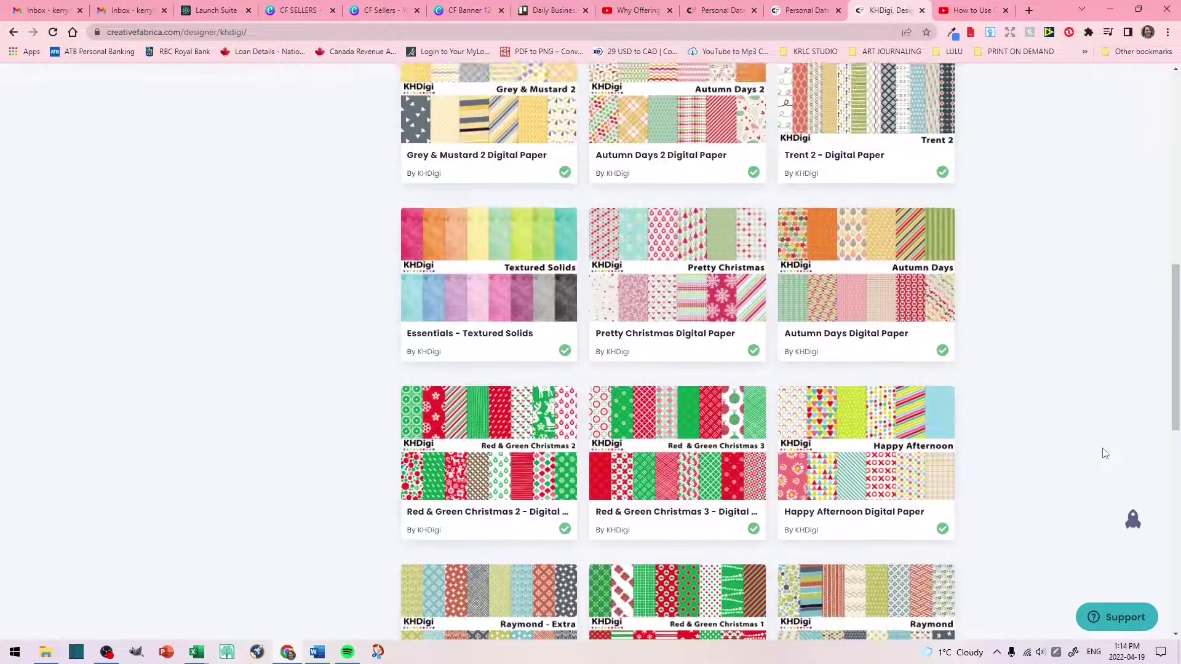
{"action": "scroll", "coordinate": [1104, 453], "scroll_direction": "up", "scroll_amount": 4}
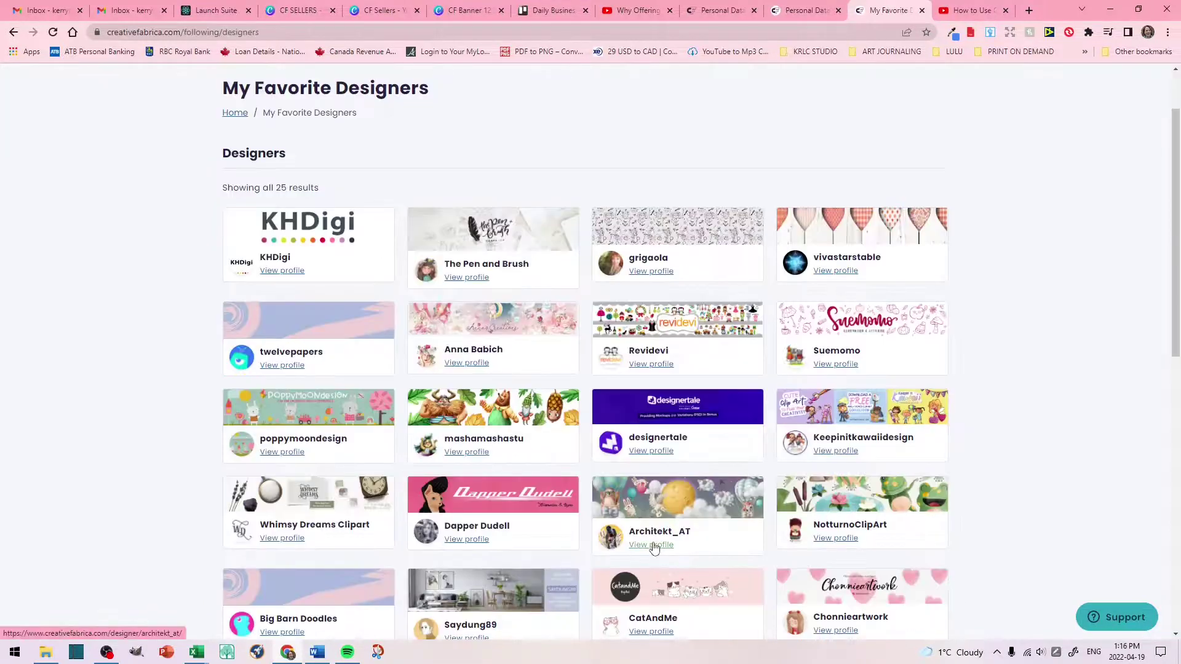
Step: Visit the Architekt_AT profile, then open the KRLC Studio store page
{"action": "left_click", "coordinate": [653, 545]}
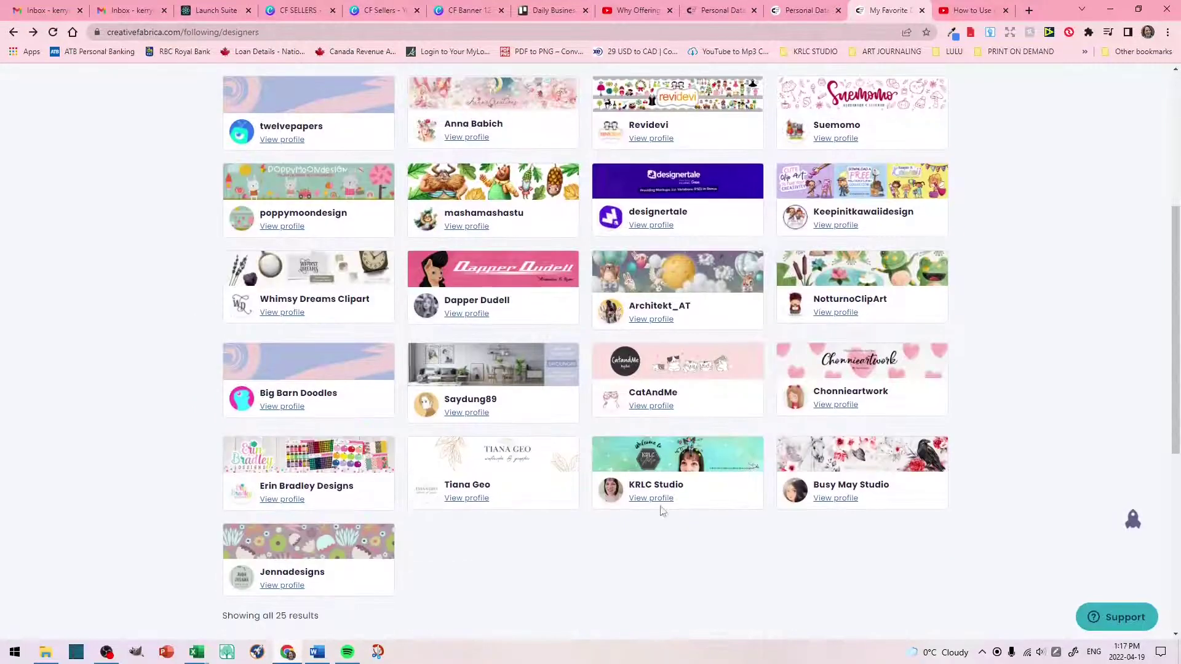
{"action": "left_click", "coordinate": [658, 503]}
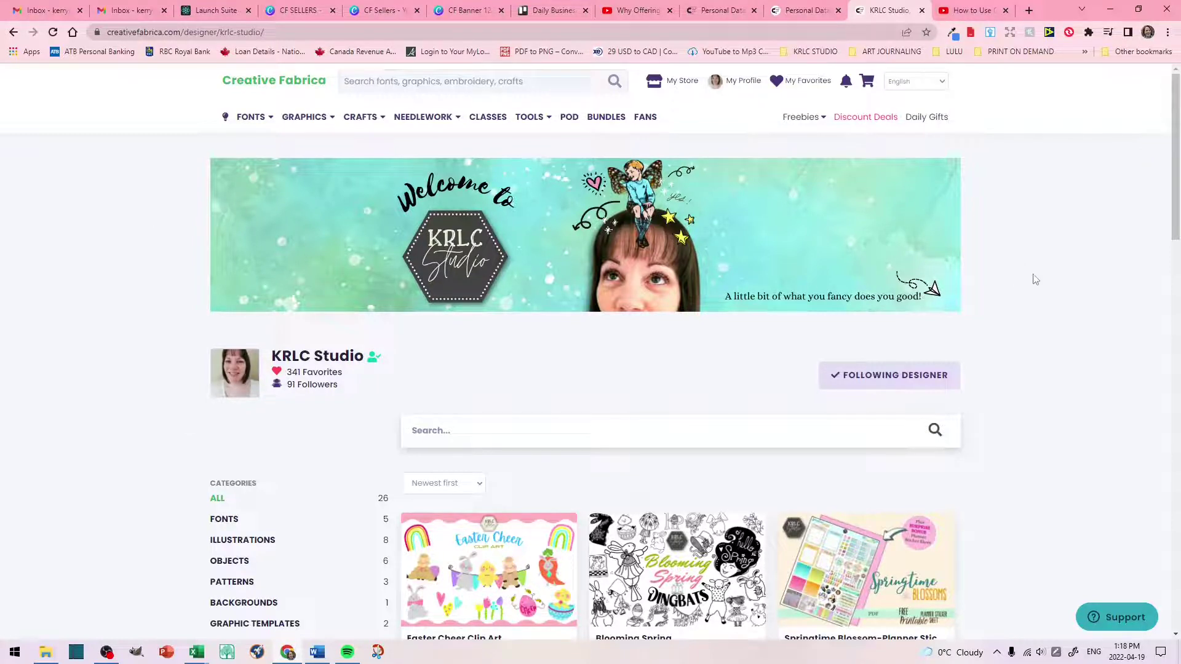
Step: Go to the My Store Dashboard and open Store Settings
{"action": "mouse_move", "coordinate": [675, 85]}
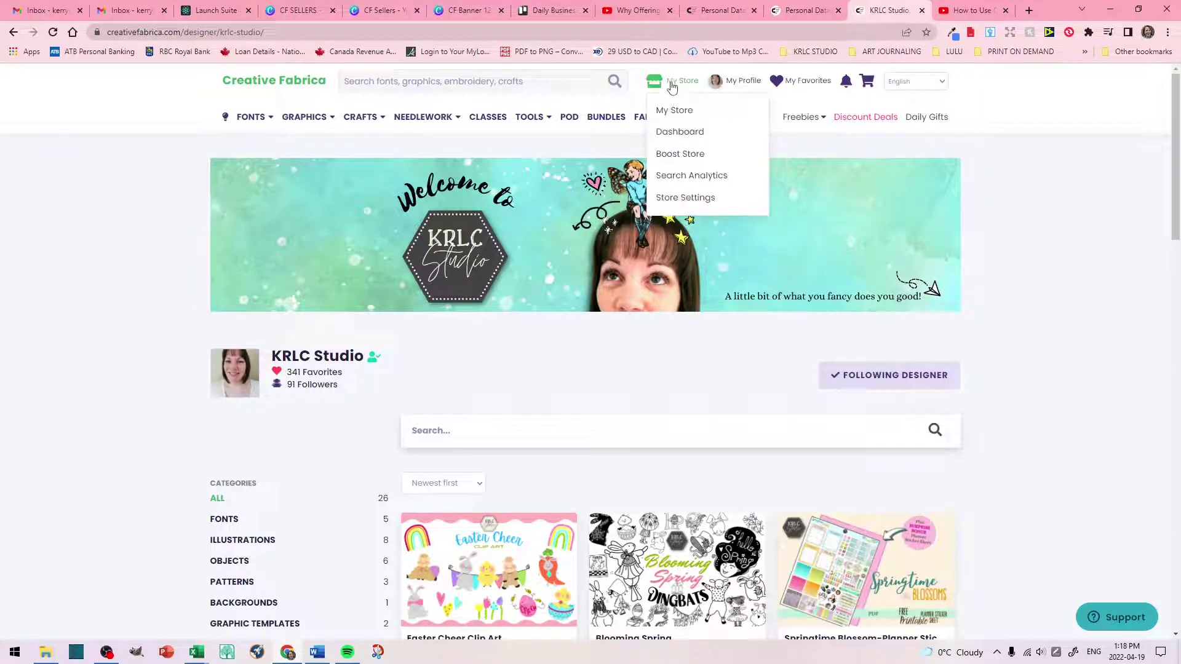
{"action": "left_click", "coordinate": [680, 133]}
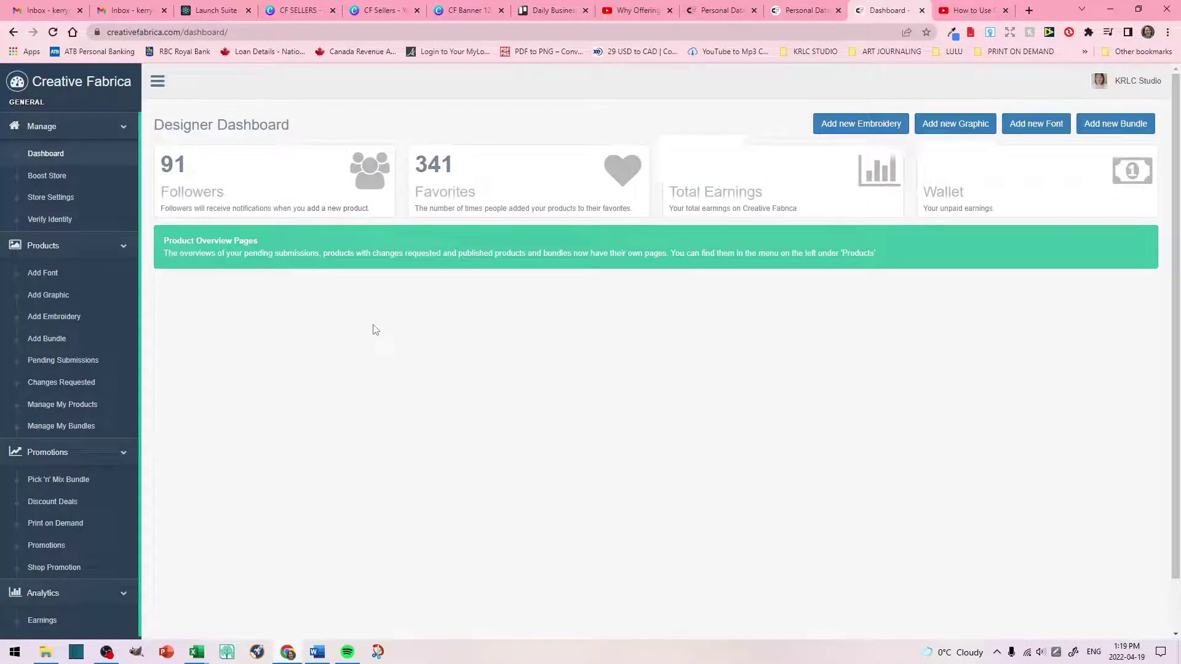
{"action": "left_click", "coordinate": [64, 198]}
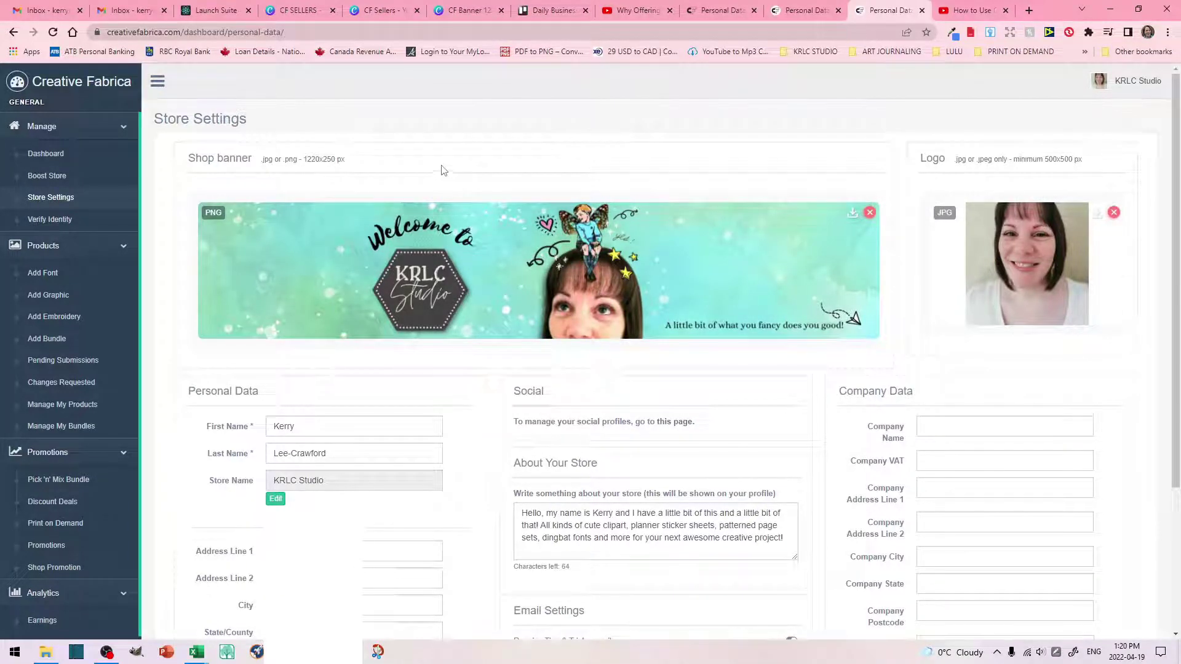
{"action": "left_click", "coordinate": [467, 11]}
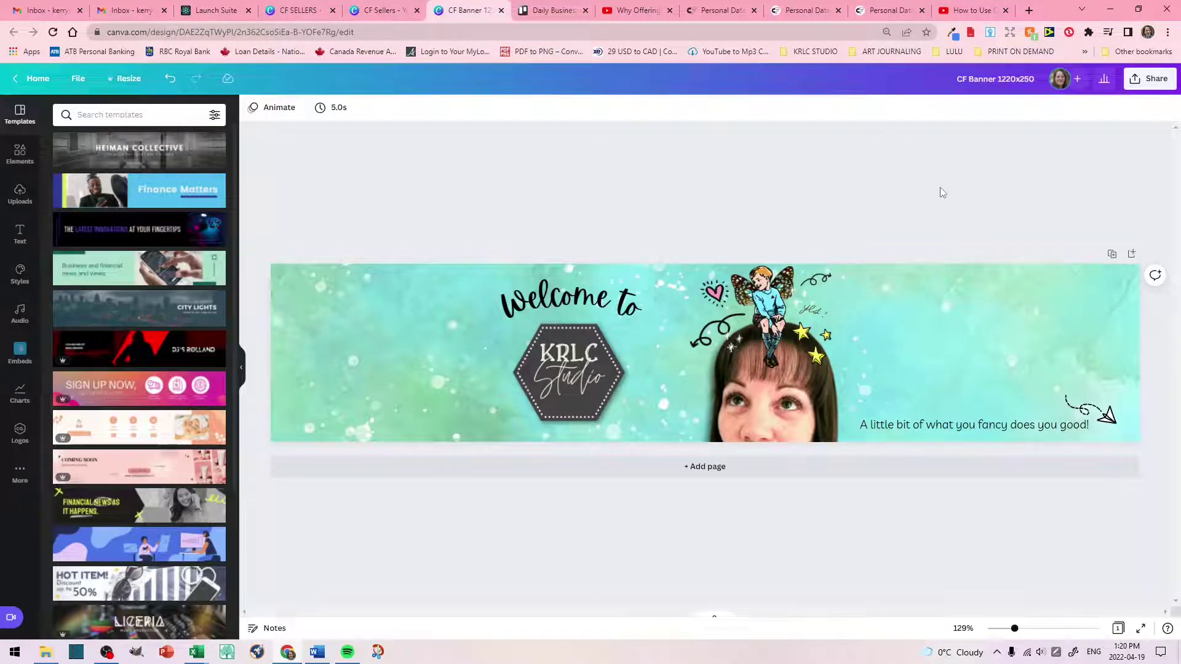
{"action": "left_click", "coordinate": [123, 79]}
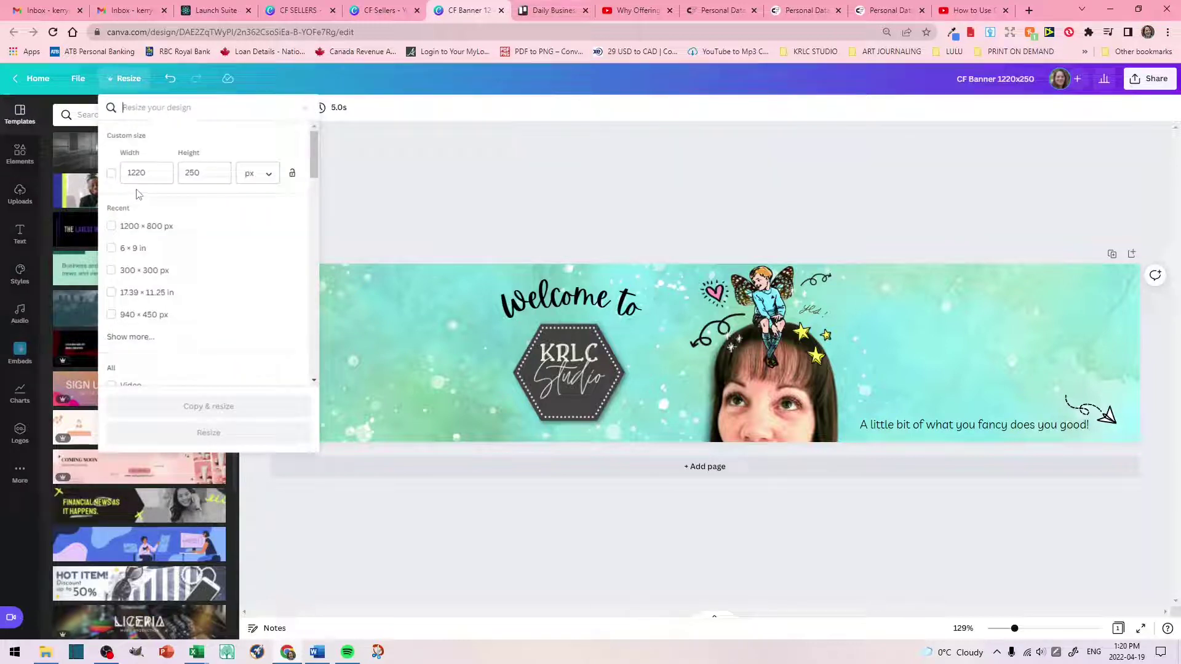
{"action": "left_click", "coordinate": [194, 172]}
{"action": "left_click", "coordinate": [508, 173]}
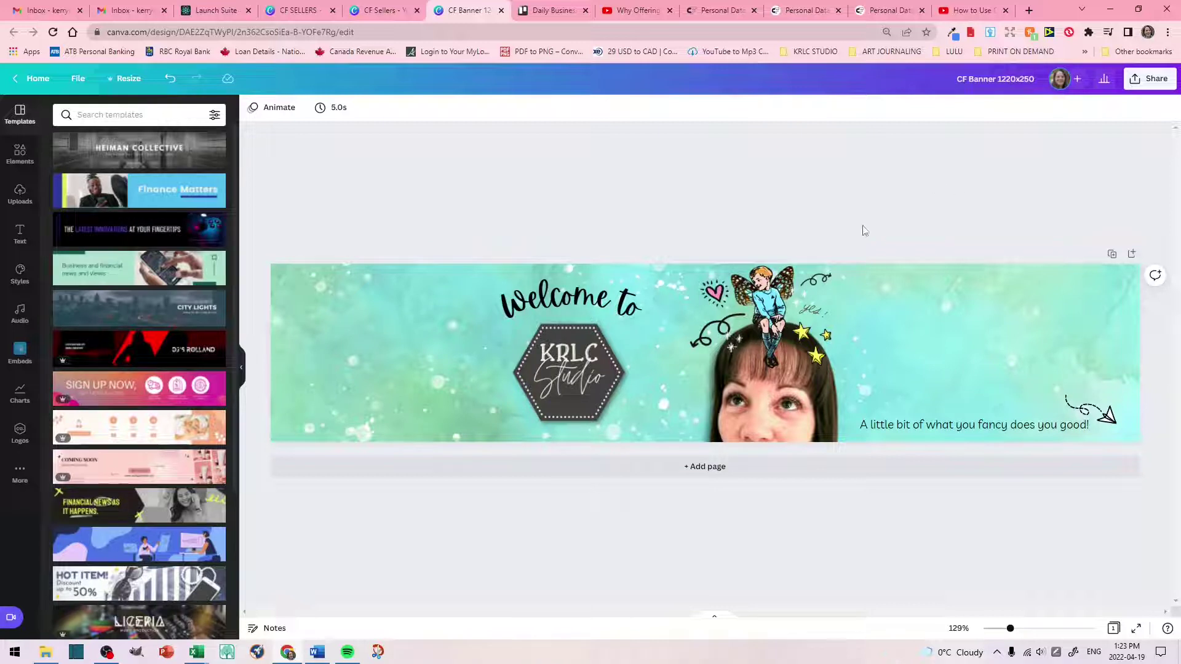
{"action": "left_click", "coordinate": [720, 10]}
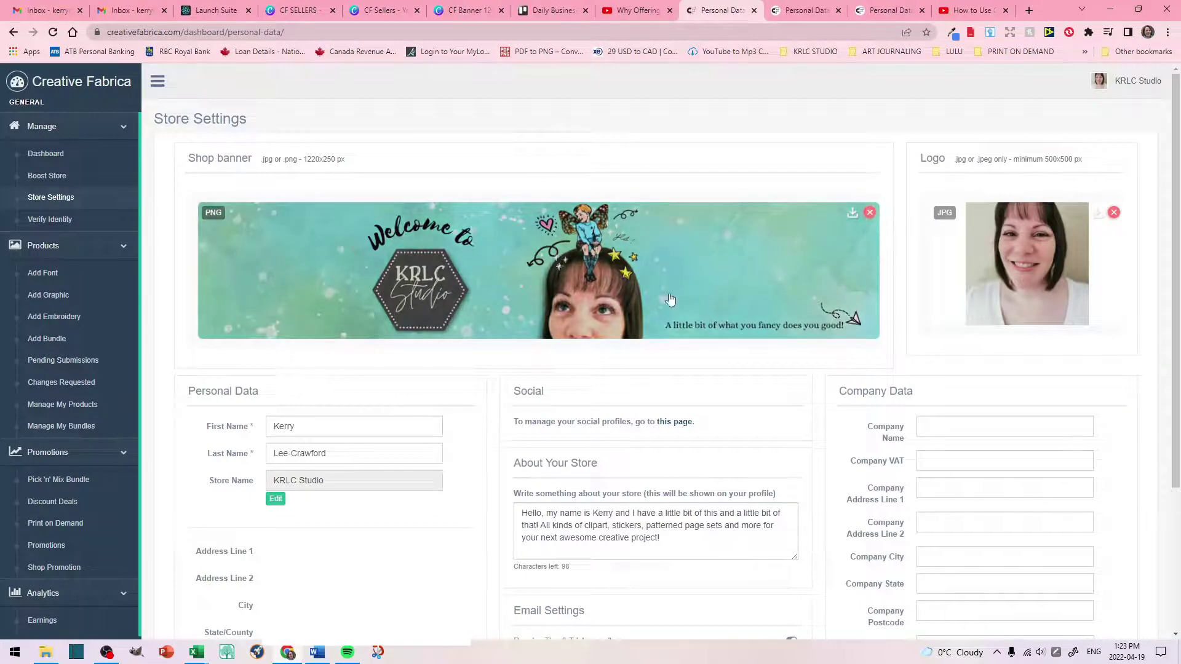
Step: Remove the old shop banner and upload CF Banner 1220x250 from STORE Details > Banner
{"action": "left_click", "coordinate": [870, 212]}
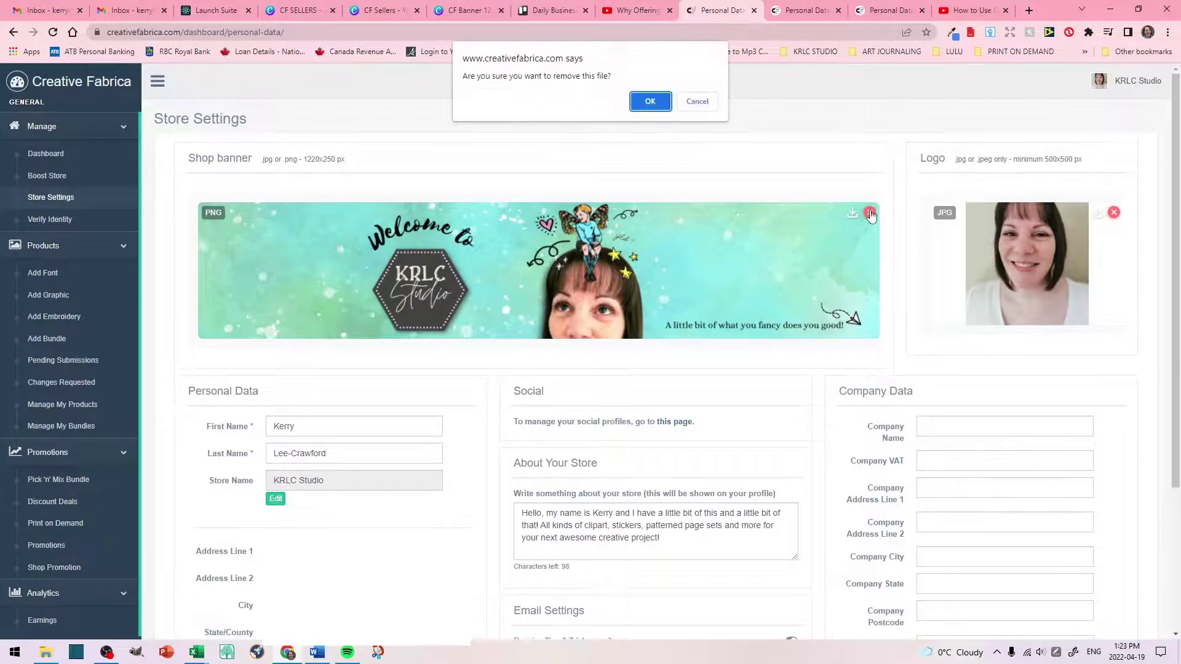
{"action": "left_click", "coordinate": [654, 102]}
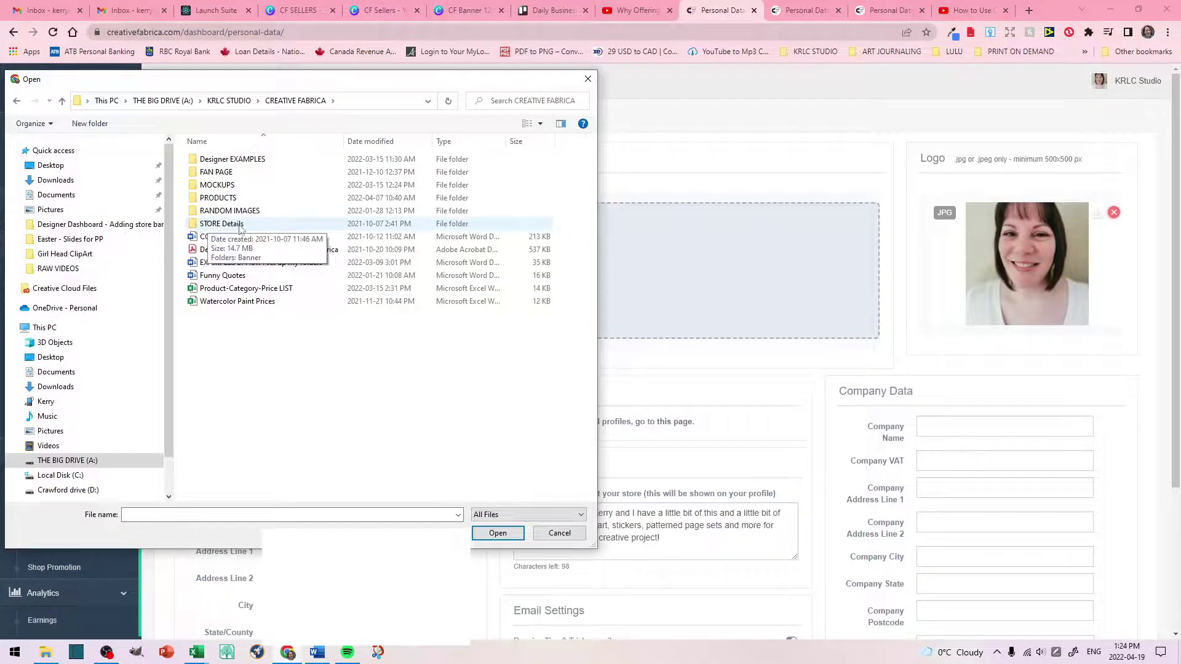
{"action": "double_click", "coordinate": [224, 226]}
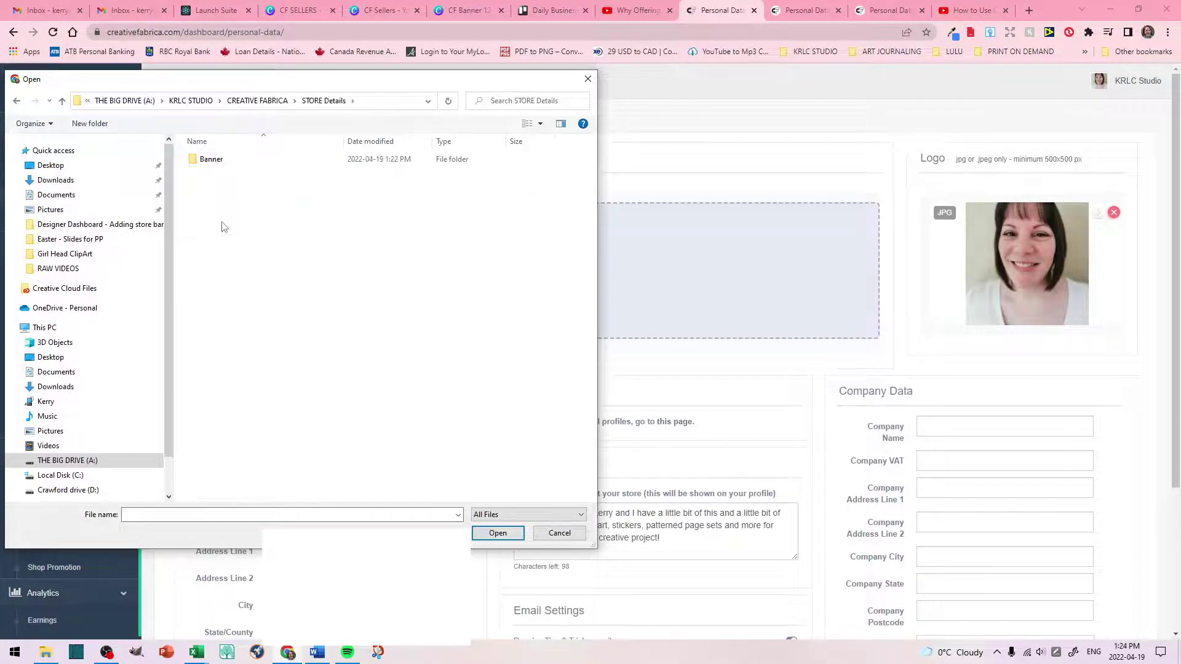
{"action": "double_click", "coordinate": [221, 161]}
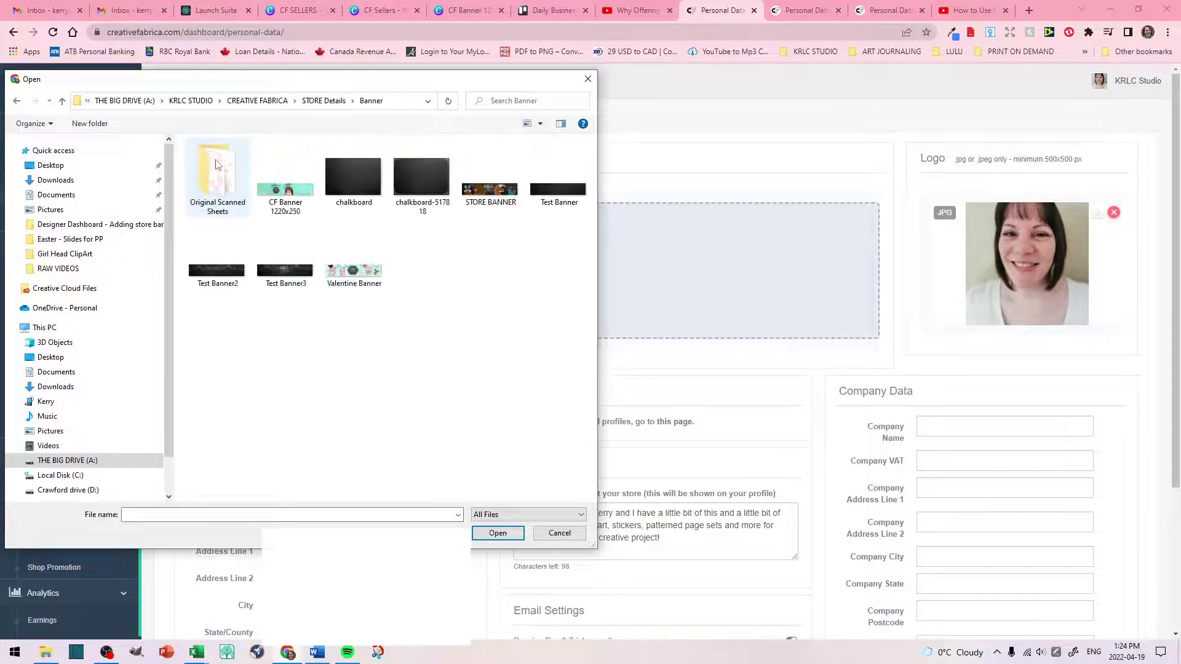
{"action": "left_click", "coordinate": [281, 194]}
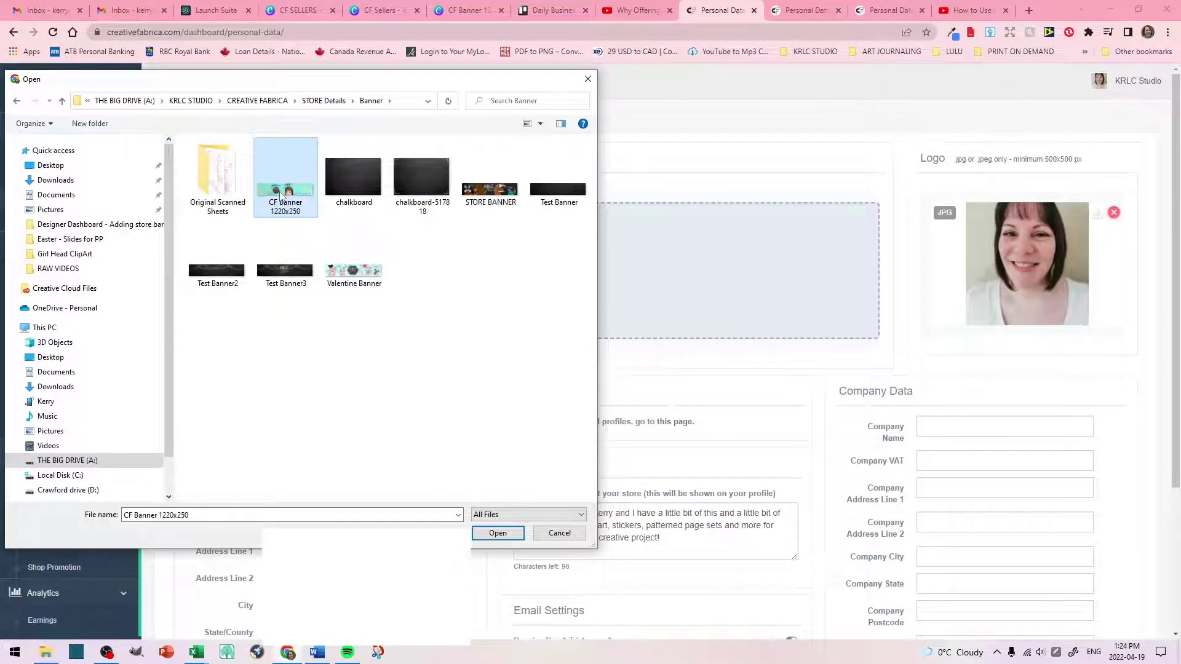
{"action": "left_click", "coordinate": [498, 532]}
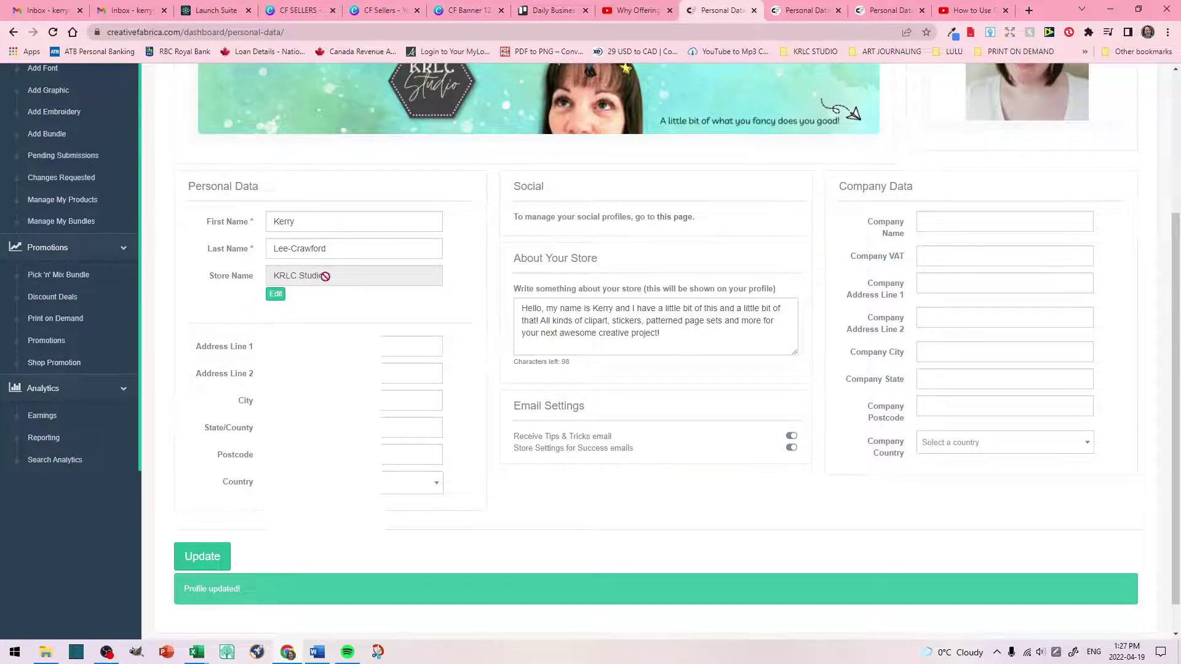
Step: Start a store name change, cancel it, and look over the settings page
{"action": "left_click", "coordinate": [275, 294]}
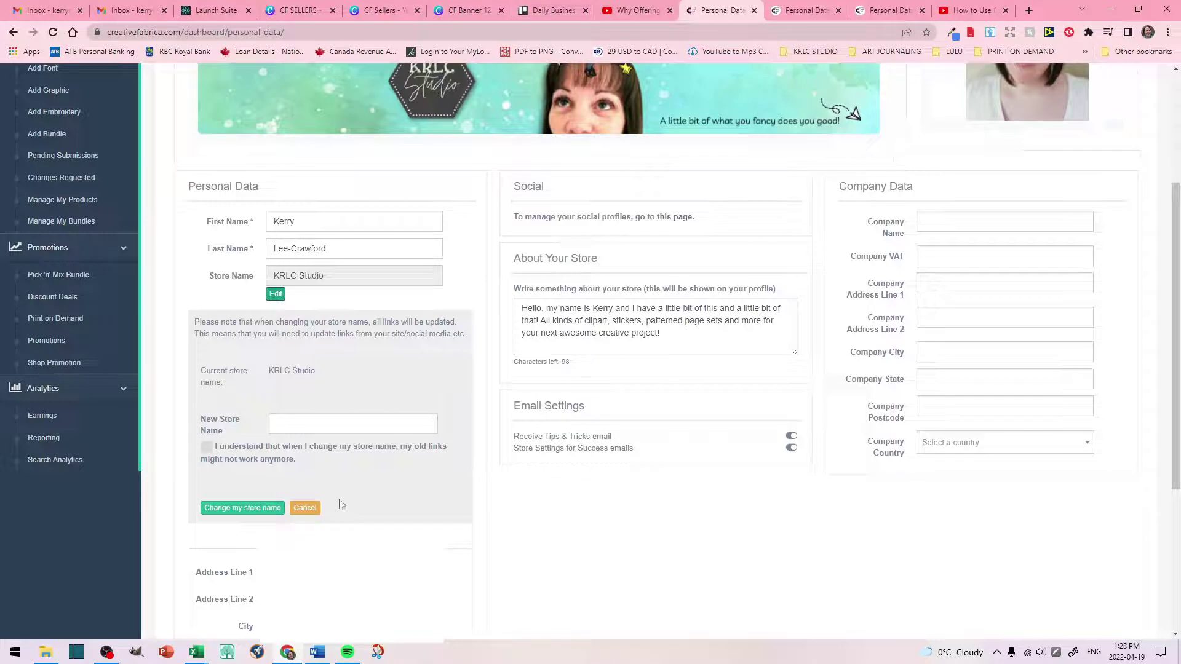
{"action": "left_click", "coordinate": [304, 508]}
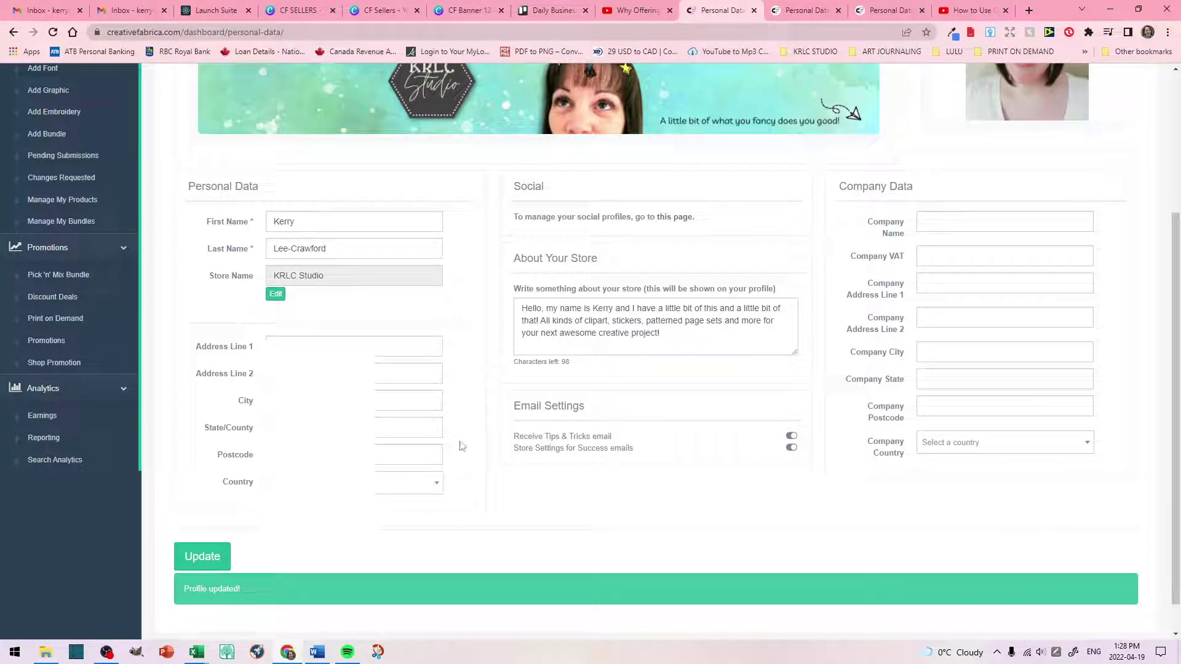
{"action": "scroll", "coordinate": [462, 445], "scroll_direction": "up", "scroll_amount": 1}
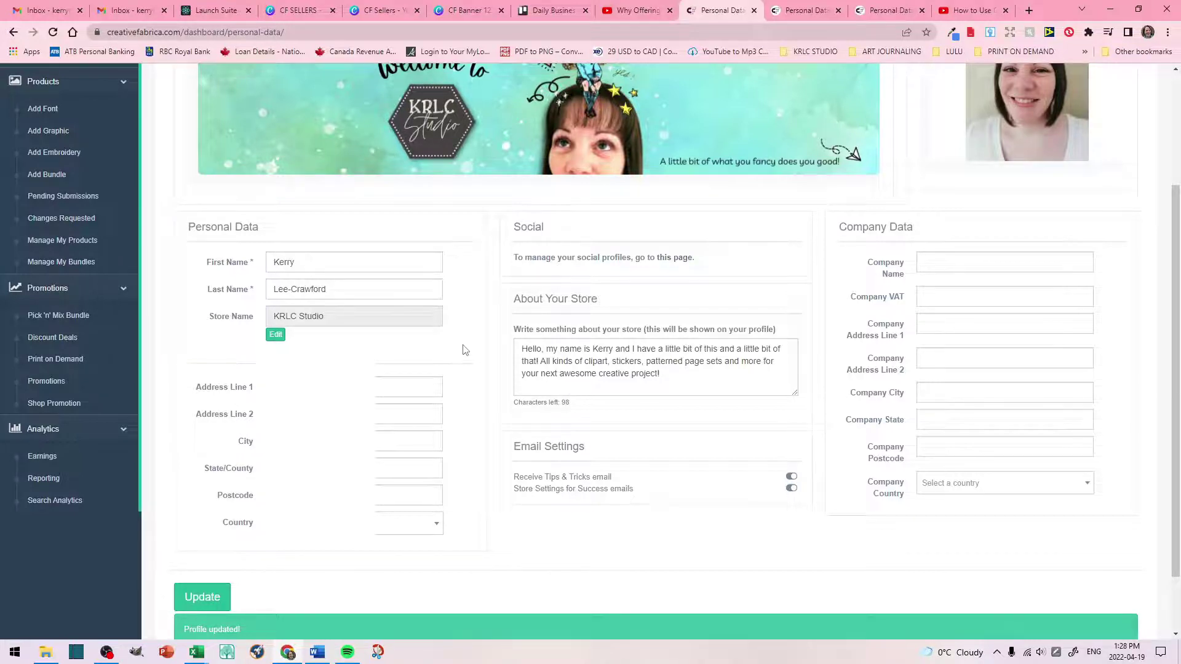
{"action": "scroll", "coordinate": [466, 350], "scroll_direction": "down", "scroll_amount": 1}
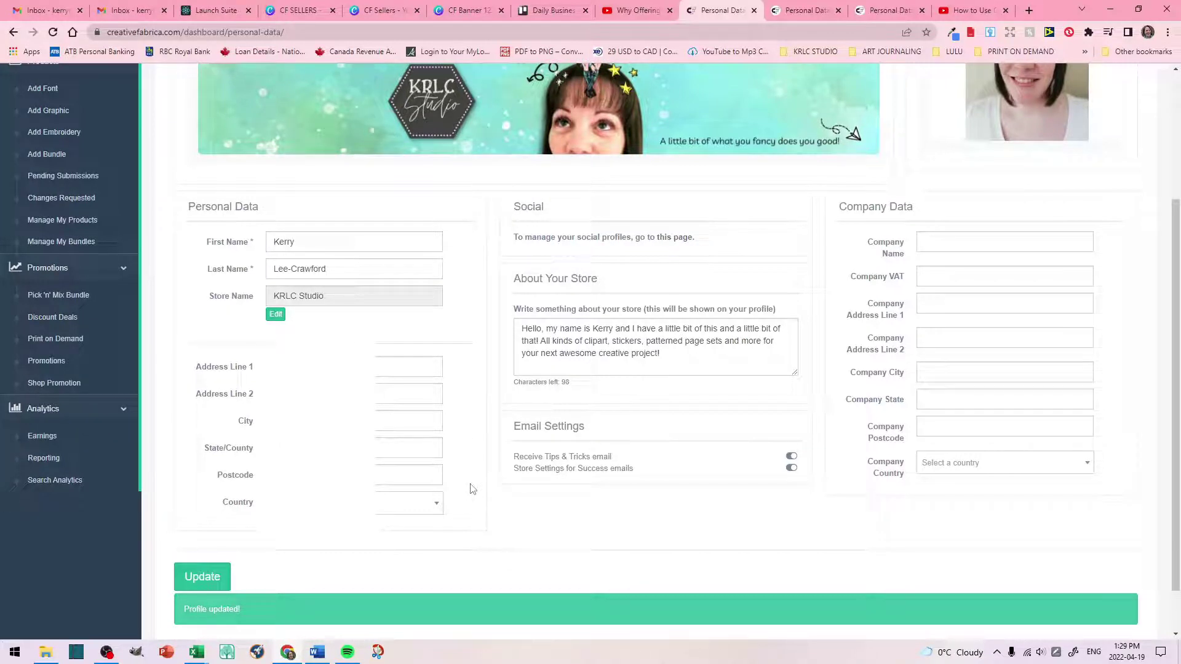
{"action": "scroll", "coordinate": [761, 258], "scroll_direction": "up", "scroll_amount": 1}
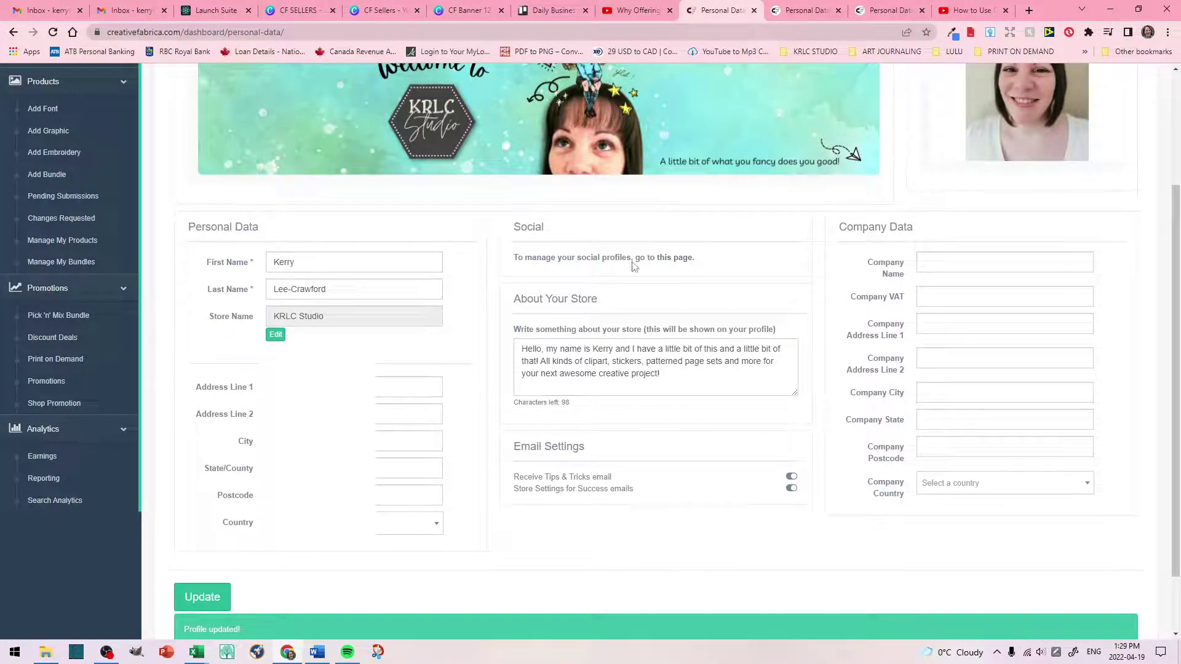
Step: Open the Social panel's 'this page' link in a new tab and switch to it
{"action": "right_click", "coordinate": [676, 259]}
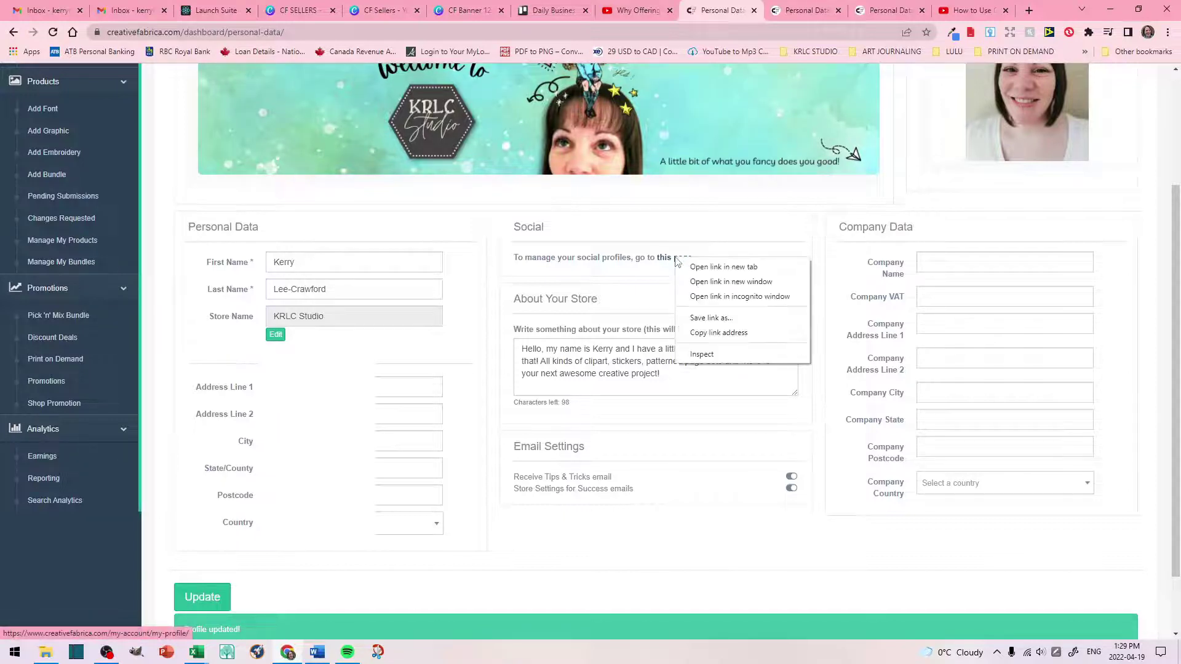
{"action": "left_click", "coordinate": [725, 267]}
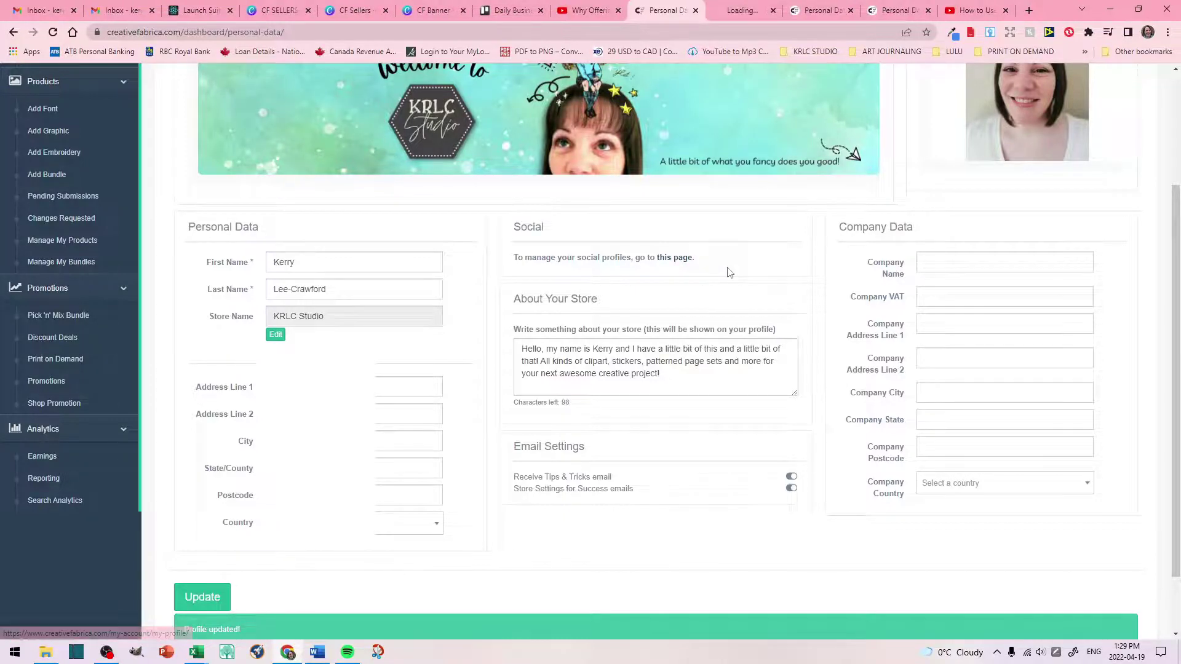
{"action": "left_click", "coordinate": [741, 10]}
{"action": "scroll", "coordinate": [830, 334], "scroll_direction": "down", "scroll_amount": 5}
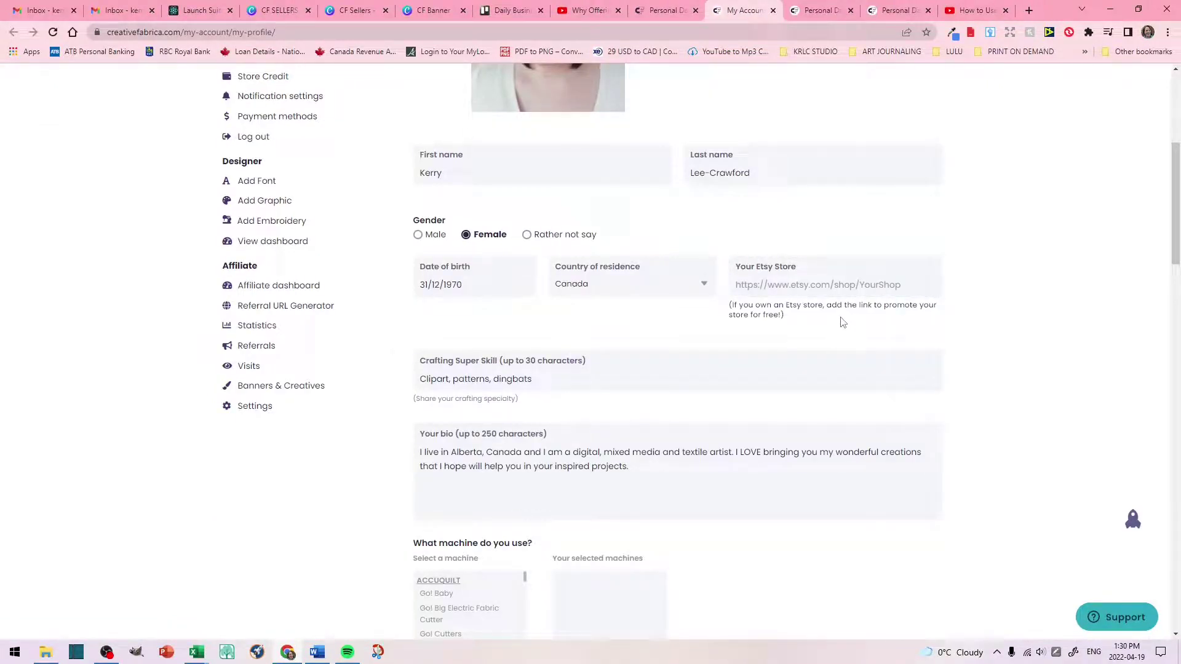
Step: Review the empty Etsy store link and the bio field on the profile page
{"action": "left_click", "coordinate": [787, 289]}
{"action": "scroll", "coordinate": [848, 331], "scroll_direction": "down", "scroll_amount": 2}
{"action": "left_click", "coordinate": [580, 344]}
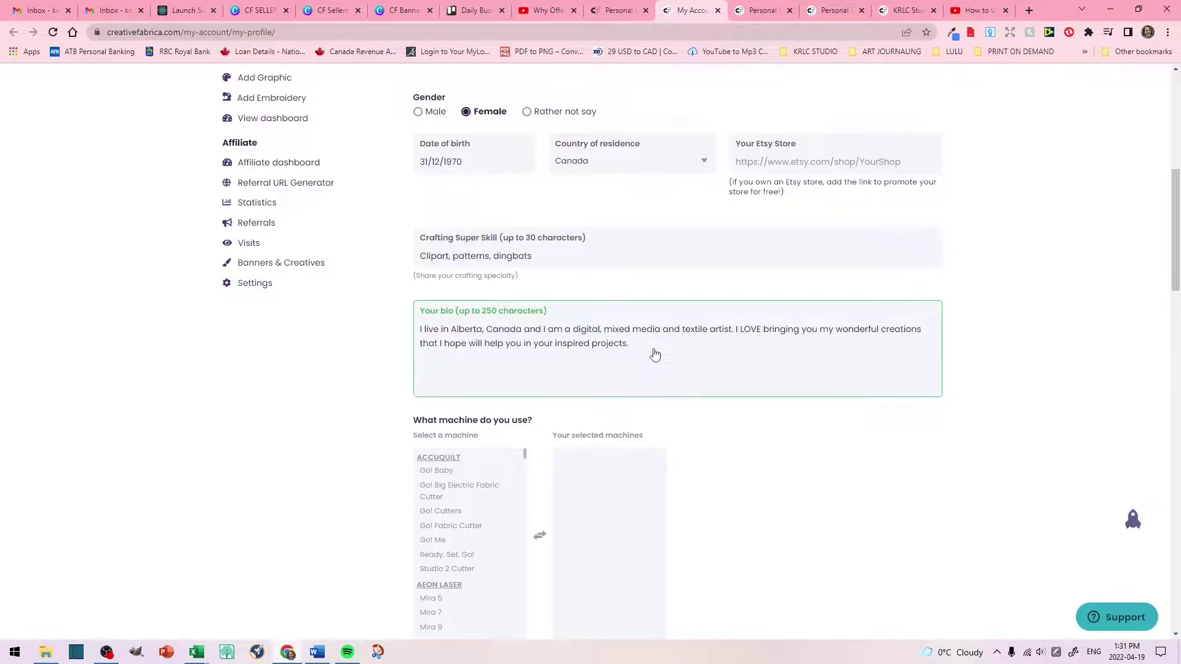
{"action": "left_click", "coordinate": [994, 411]}
{"action": "scroll", "coordinate": [995, 412], "scroll_direction": "up", "scroll_amount": 3}
{"action": "scroll", "coordinate": [995, 411], "scroll_direction": "down", "scroll_amount": 2}
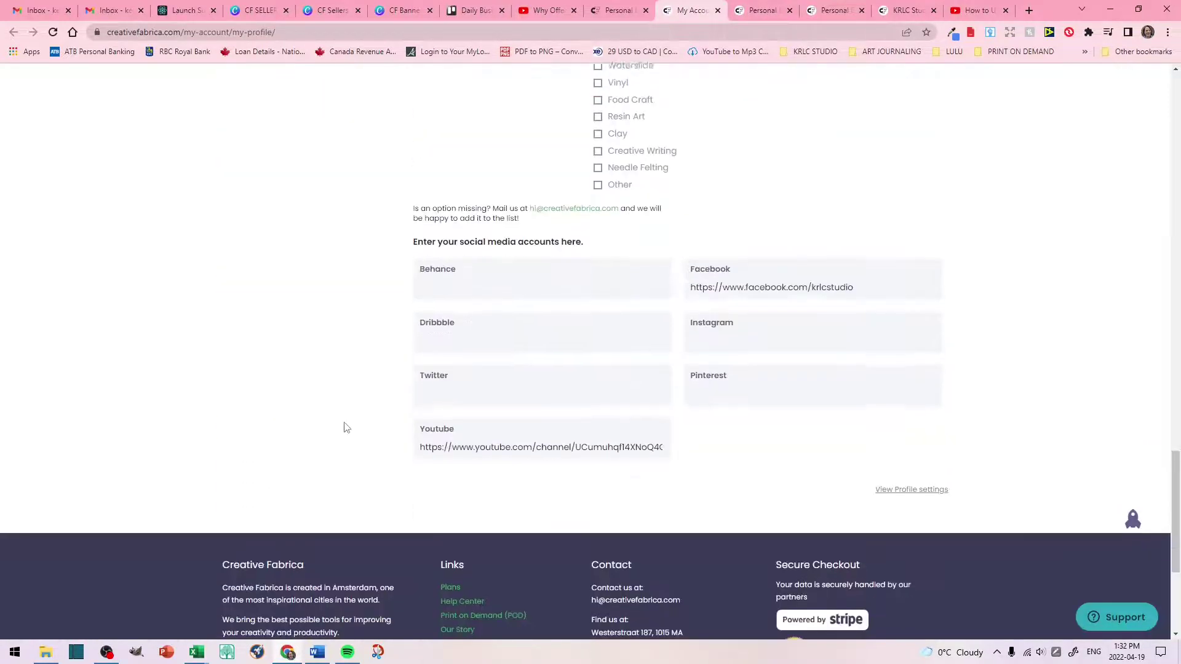
{"action": "scroll", "coordinate": [324, 240], "scroll_direction": "down", "scroll_amount": 1}
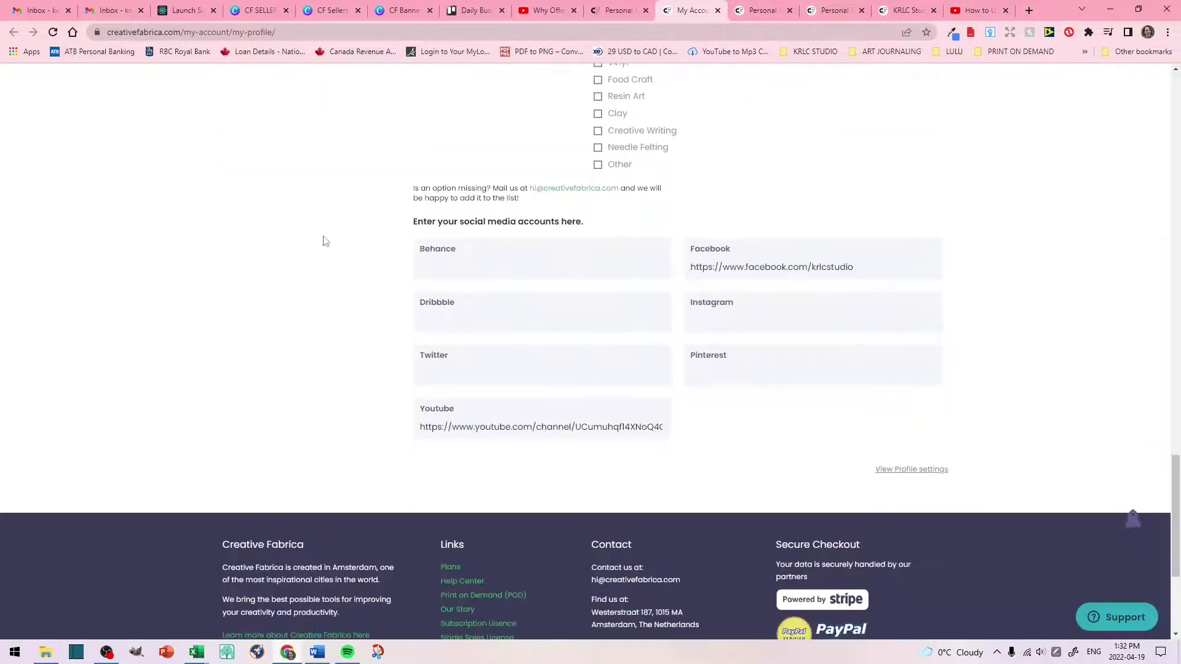
{"action": "scroll", "coordinate": [821, 495], "scroll_direction": "up", "scroll_amount": 1}
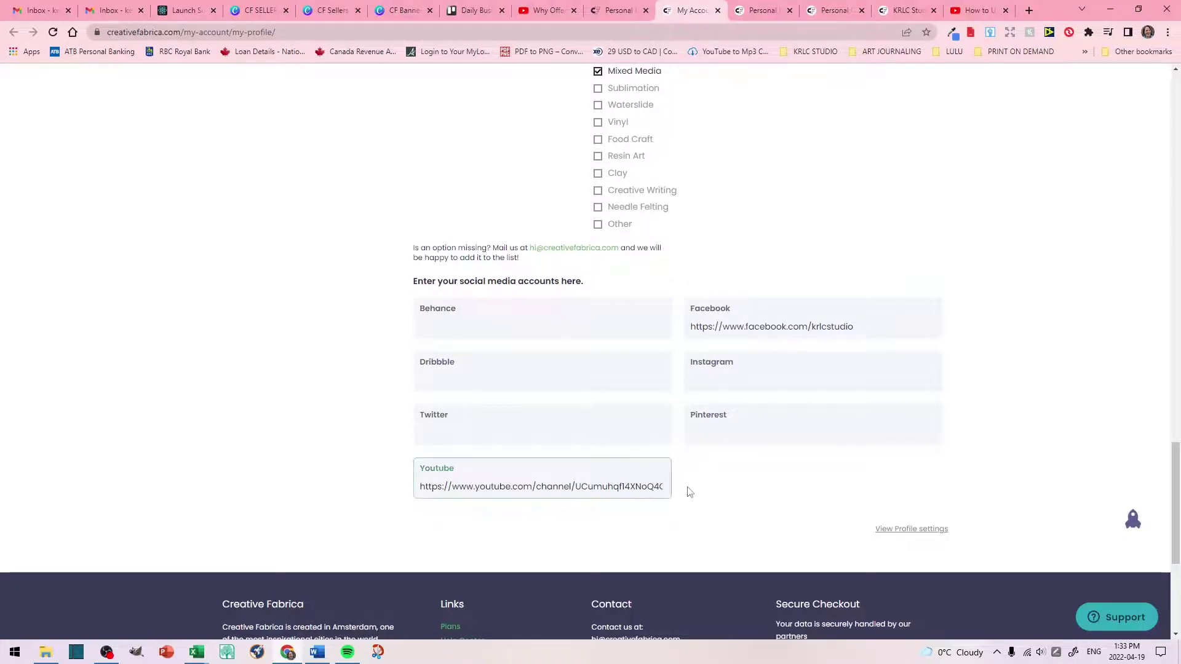
{"action": "left_click", "coordinate": [700, 324]}
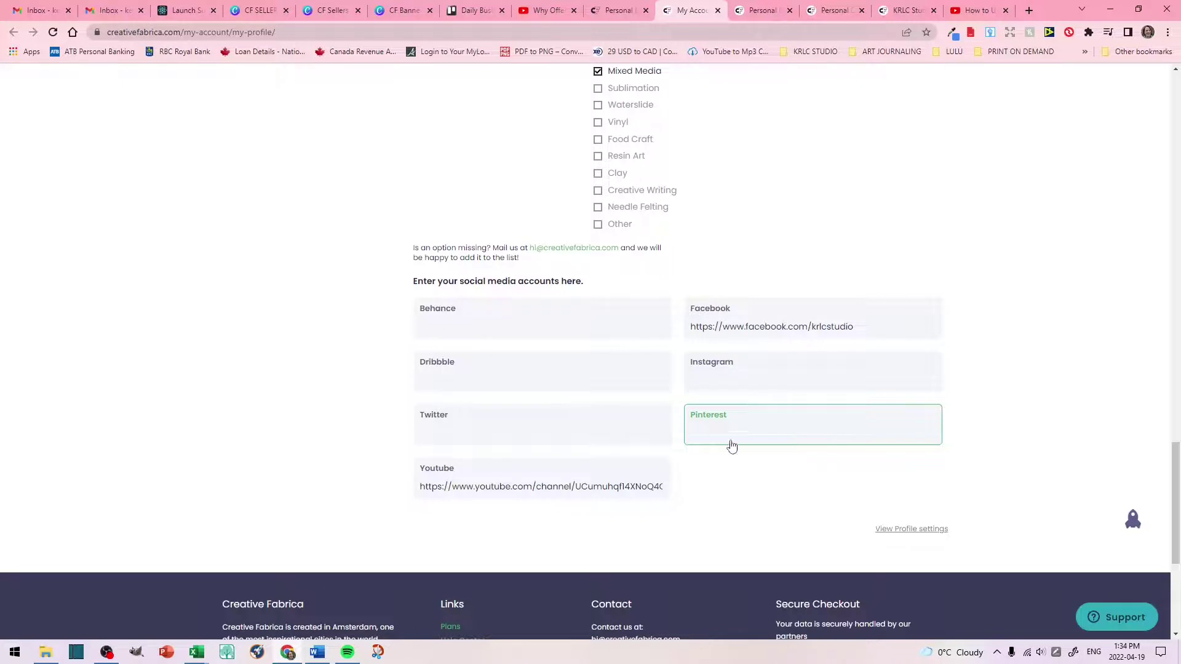
{"action": "scroll", "coordinate": [1050, 396], "scroll_direction": "down", "scroll_amount": 1}
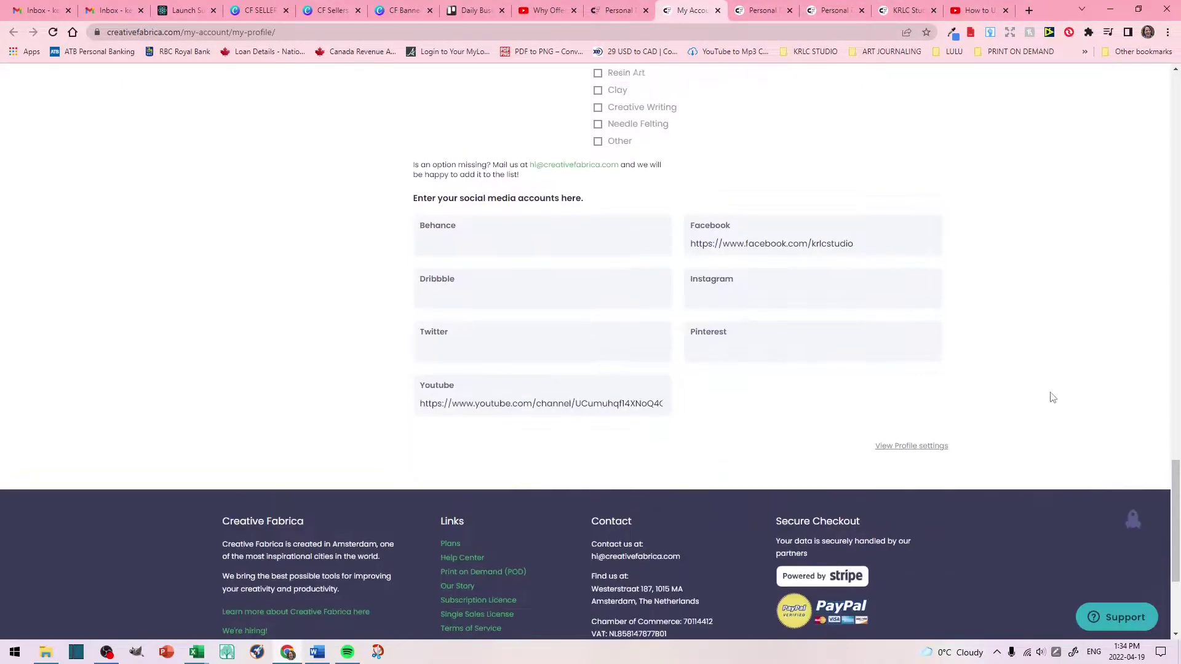
{"action": "scroll", "coordinate": [1045, 398], "scroll_direction": "up", "scroll_amount": 4}
{"action": "scroll", "coordinate": [1049, 399], "scroll_direction": "up", "scroll_amount": 12}
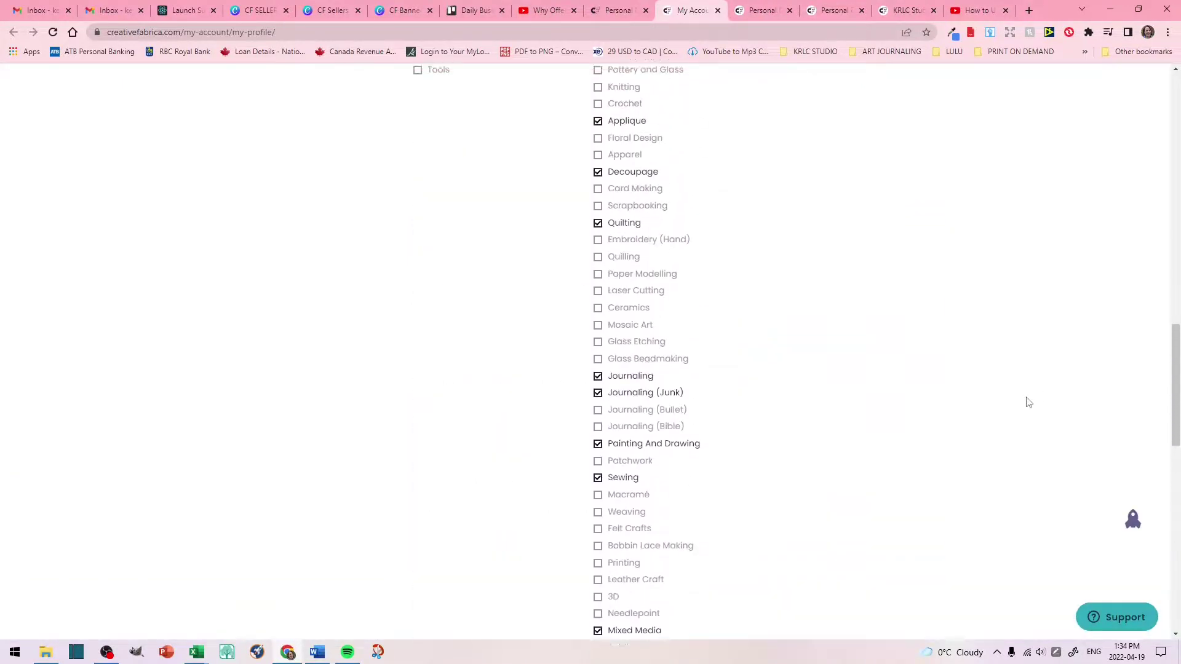
{"action": "scroll", "coordinate": [1022, 403], "scroll_direction": "up", "scroll_amount": 9}
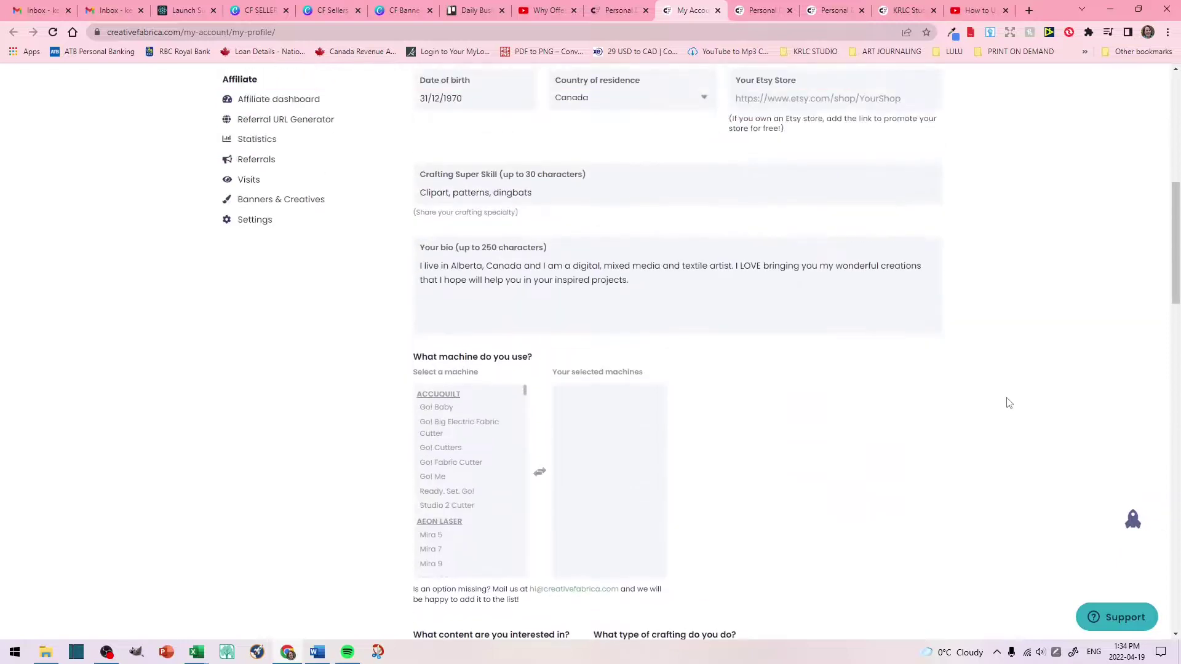
{"action": "scroll", "coordinate": [1031, 401], "scroll_direction": "up", "scroll_amount": 4}
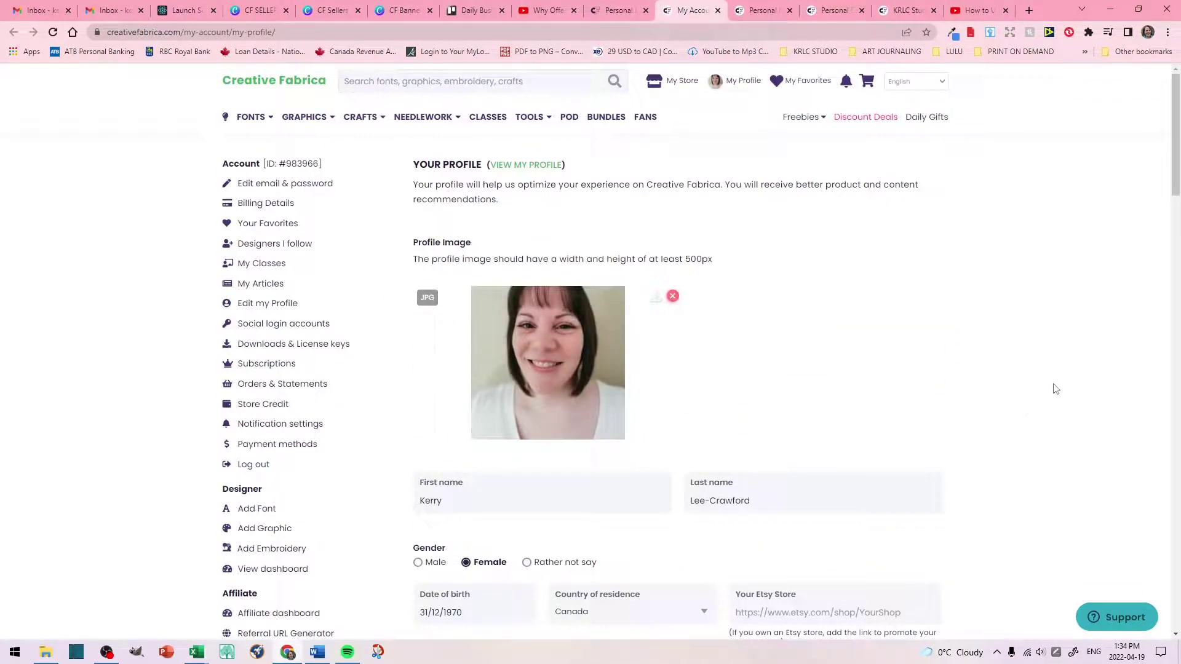
Step: Back in Store Settings, add a comma after 'Hello' in the About Your Store text
{"action": "left_click", "coordinate": [614, 13]}
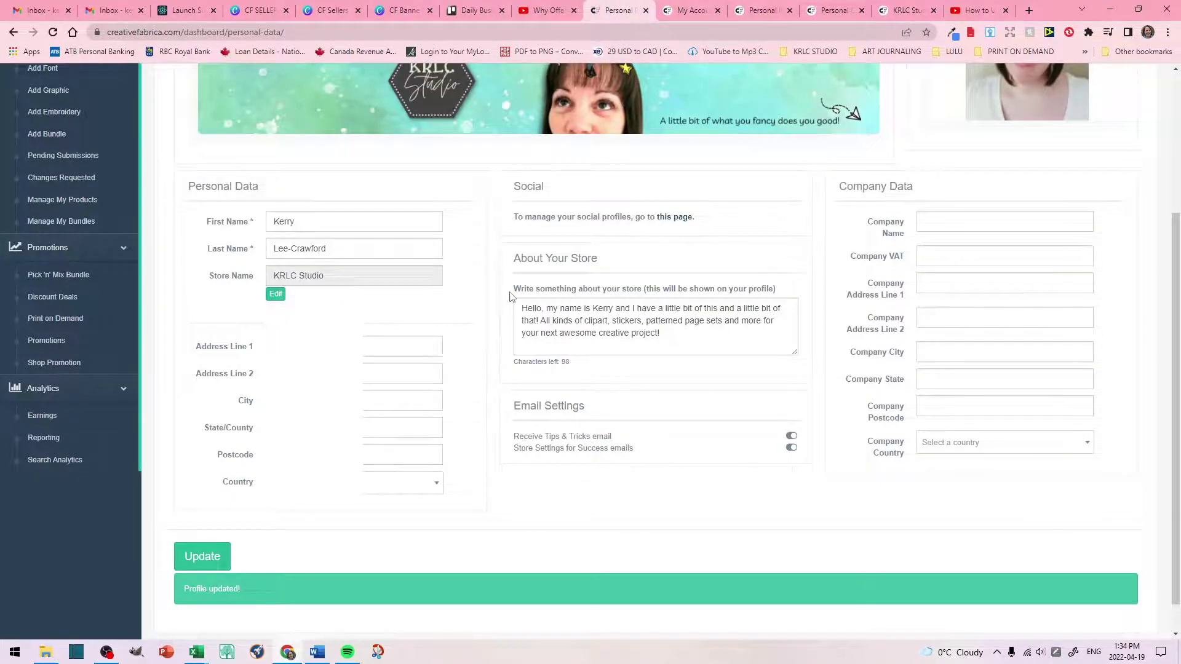
{"action": "left_click", "coordinate": [543, 310]}
{"action": "type", "text": ","}
{"action": "scroll", "coordinate": [683, 335], "scroll_direction": "up", "scroll_amount": 2}
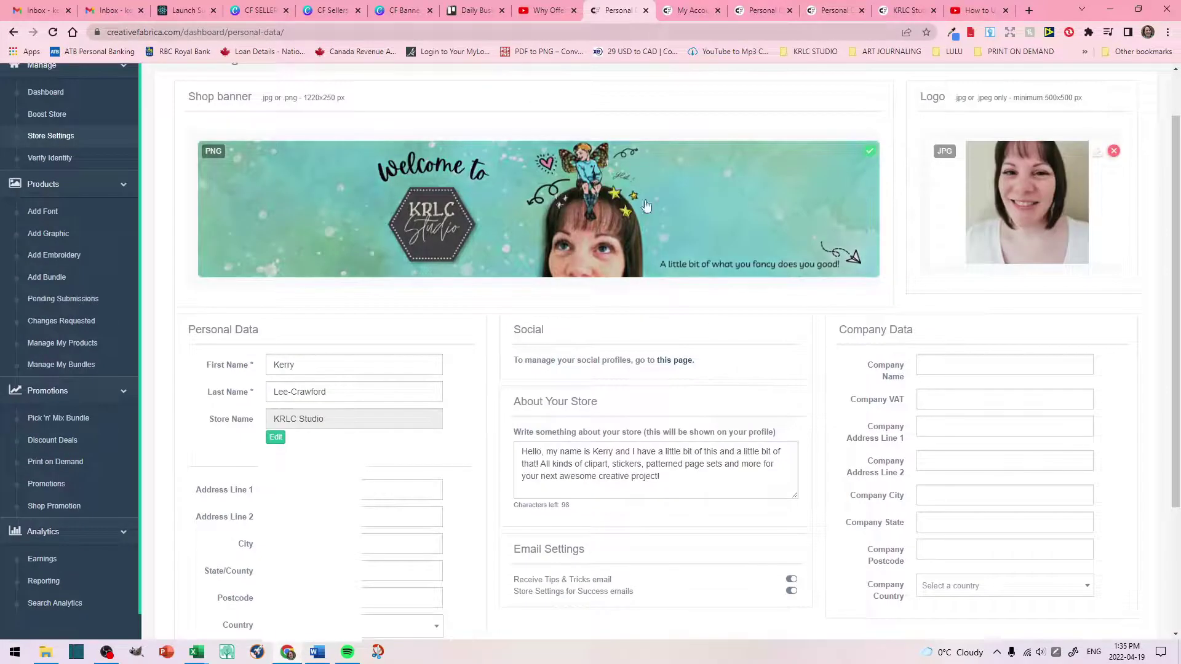
{"action": "scroll", "coordinate": [756, 455], "scroll_direction": "down", "scroll_amount": 2}
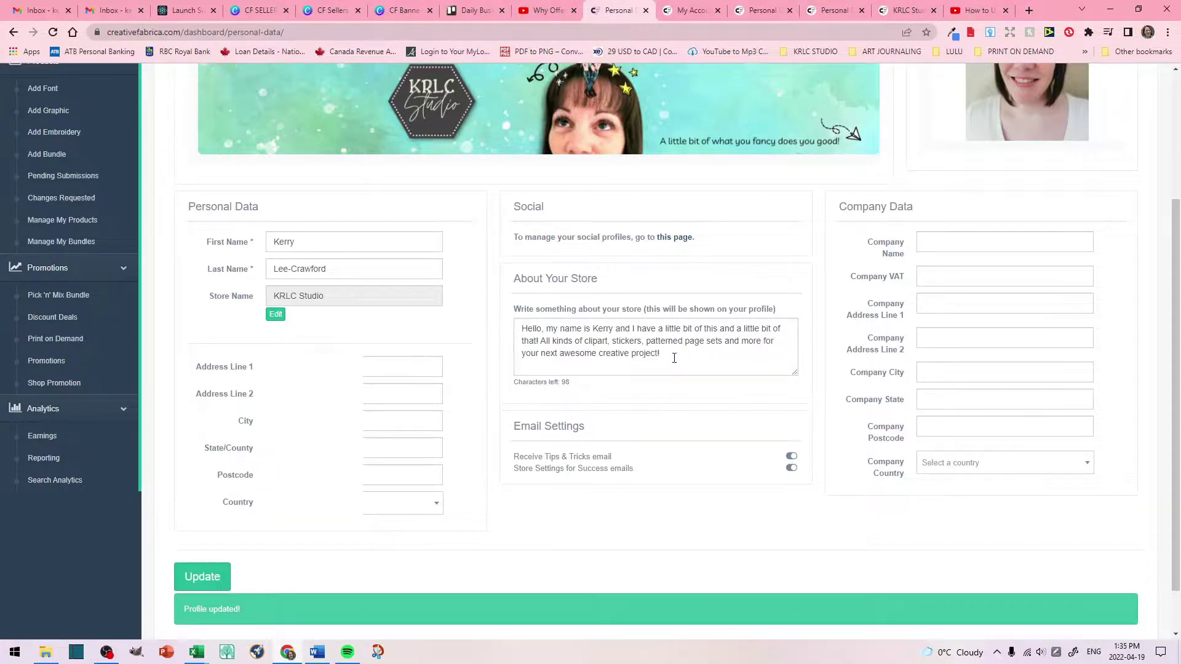
Step: Check the Store Settings page over and save it with Update
{"action": "scroll", "coordinate": [668, 354], "scroll_direction": "down", "scroll_amount": 1}
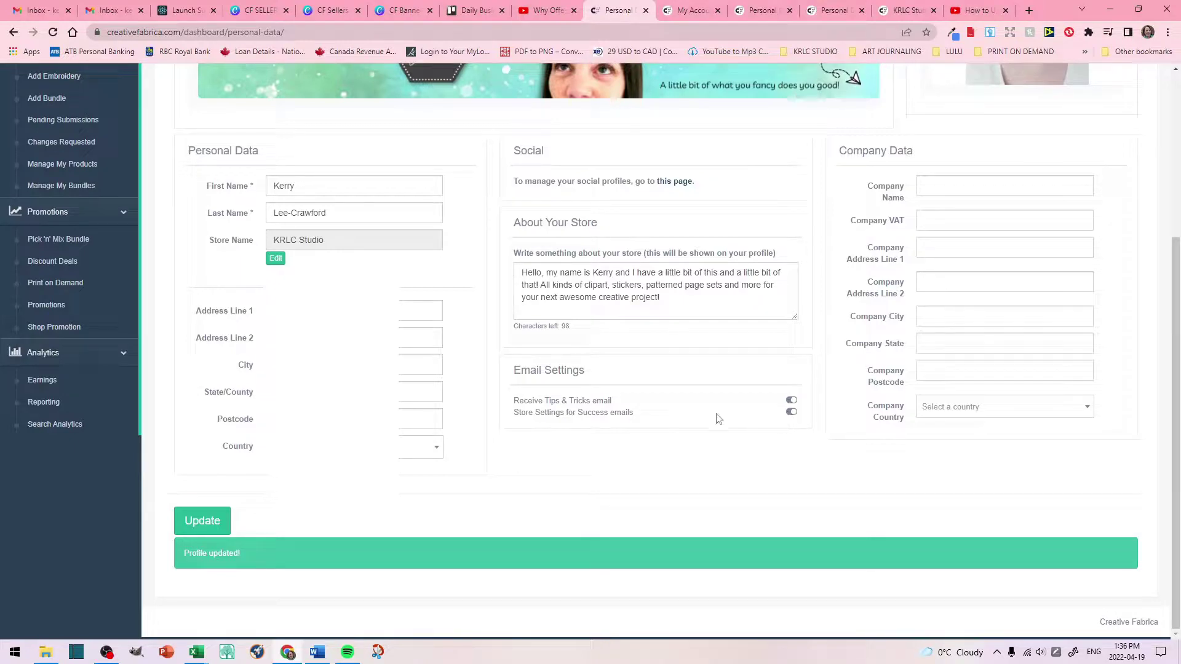
{"action": "scroll", "coordinate": [786, 192], "scroll_direction": "up", "scroll_amount": 2}
{"action": "scroll", "coordinate": [786, 192], "scroll_direction": "up", "scroll_amount": 2}
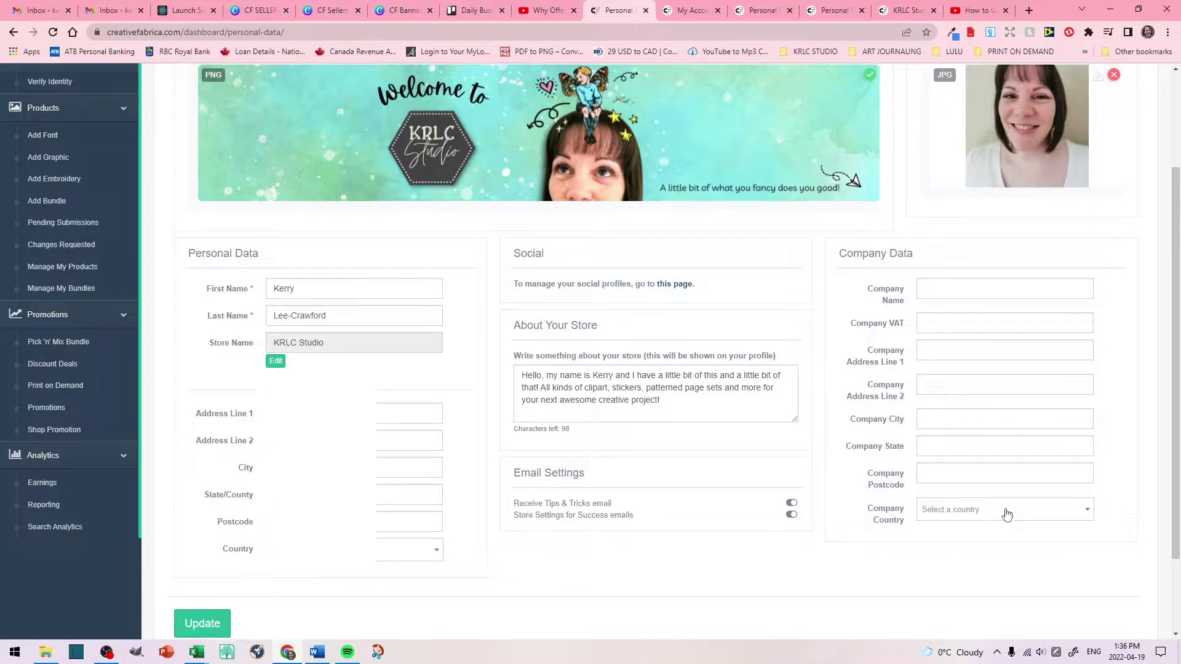
{"action": "scroll", "coordinate": [1007, 514], "scroll_direction": "down", "scroll_amount": 2}
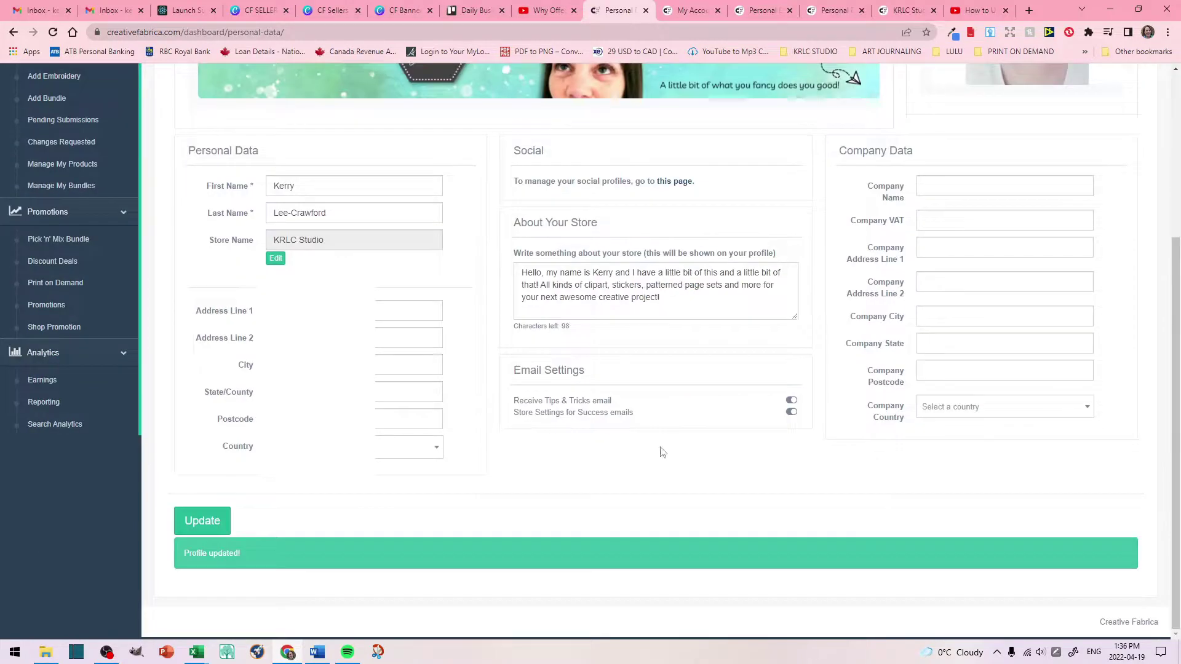
{"action": "scroll", "coordinate": [804, 453], "scroll_direction": "up", "scroll_amount": 4}
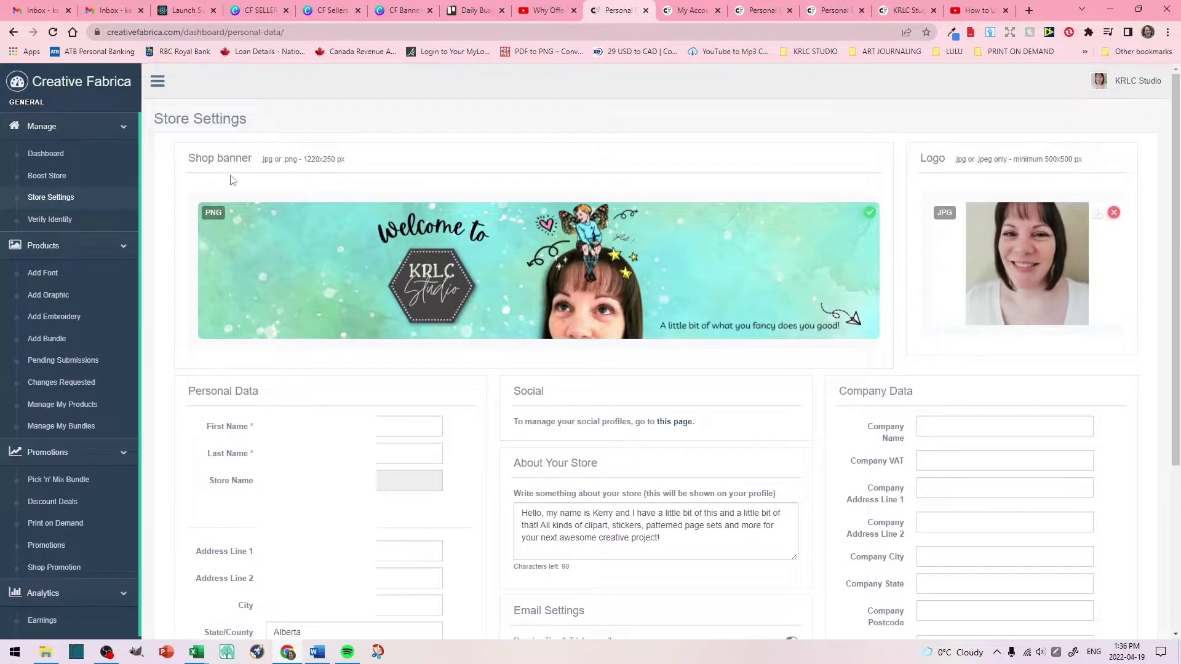
{"action": "scroll", "coordinate": [719, 448], "scroll_direction": "down", "scroll_amount": 1}
{"action": "scroll", "coordinate": [721, 450], "scroll_direction": "down", "scroll_amount": 3}
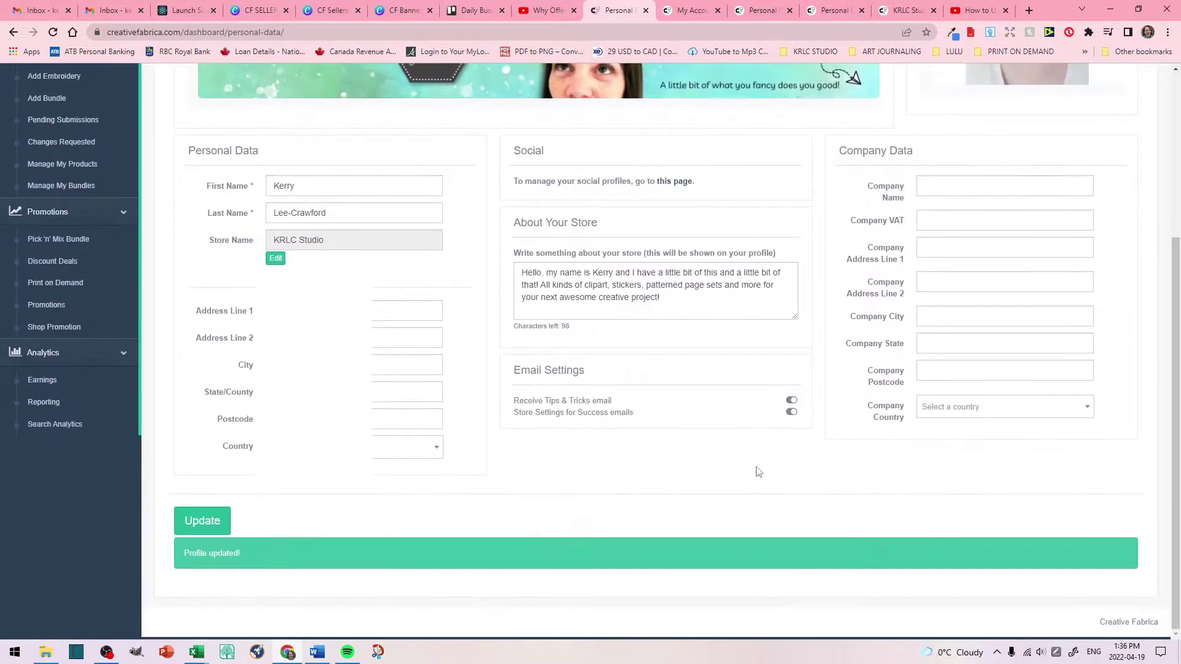
{"action": "left_click", "coordinate": [204, 526]}
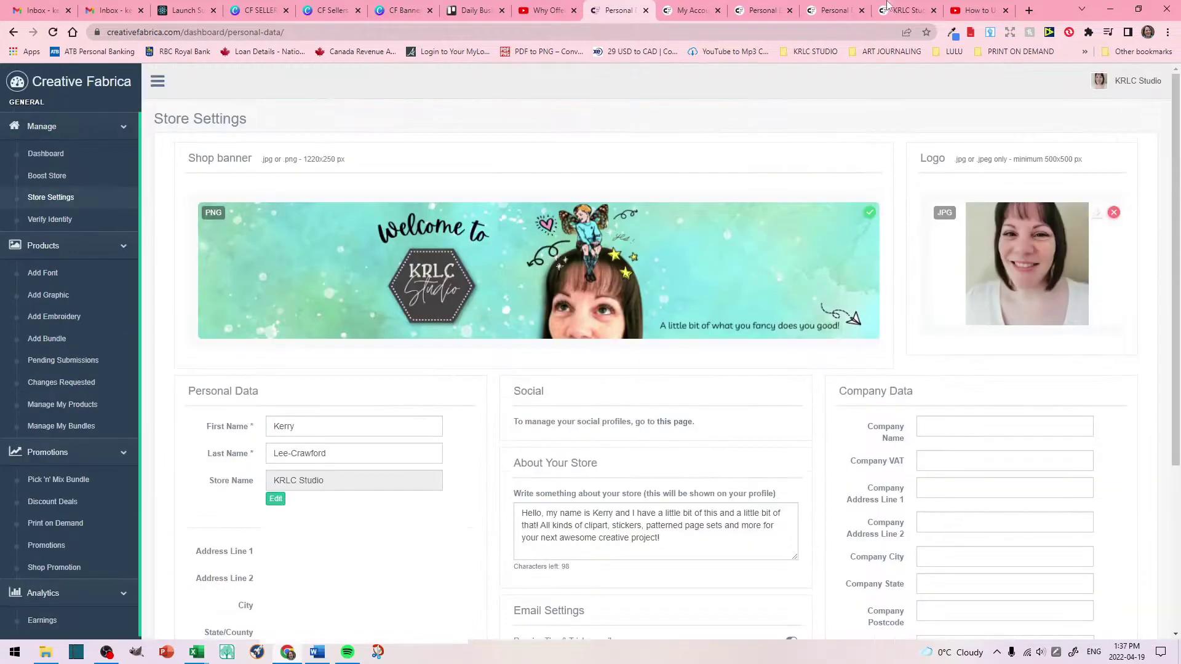
Step: Switch to the KRLC Studio store page and scroll through its new welcome banner, logo and About text
{"action": "left_click", "coordinate": [888, 12]}
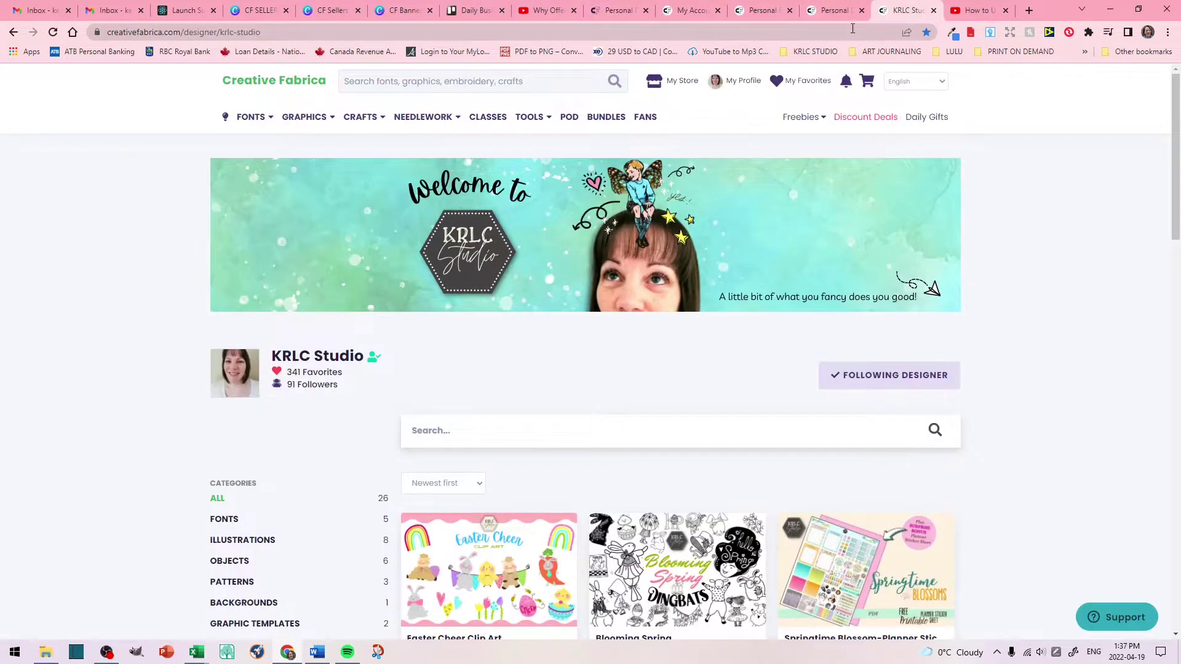
{"action": "scroll", "coordinate": [156, 440], "scroll_direction": "down", "scroll_amount": 1}
{"action": "scroll", "coordinate": [153, 443], "scroll_direction": "down", "scroll_amount": 4}
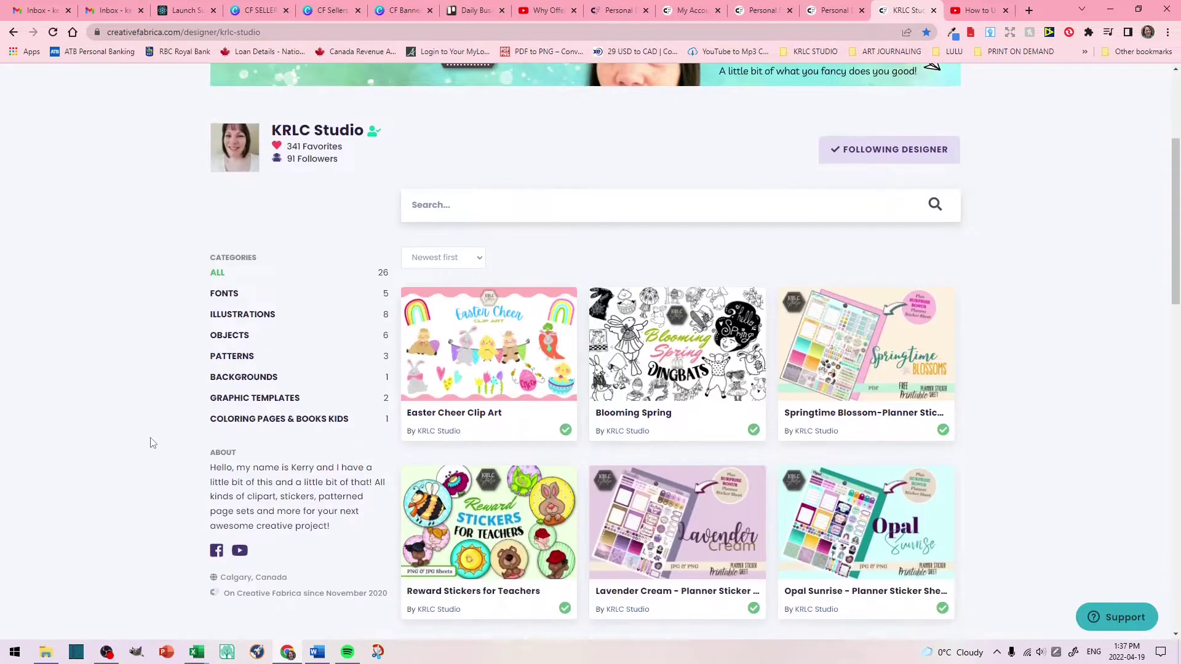
{"action": "scroll", "coordinate": [150, 341], "scroll_direction": "up", "scroll_amount": 5}
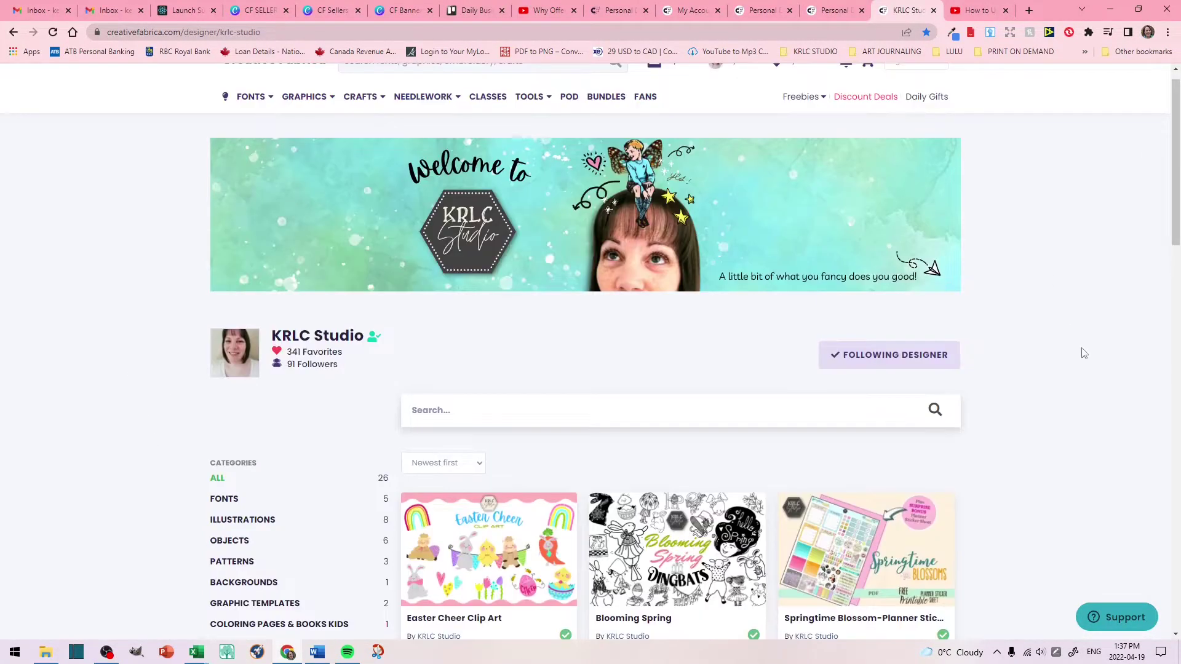
{"action": "scroll", "coordinate": [1081, 350], "scroll_direction": "up", "scroll_amount": 1}
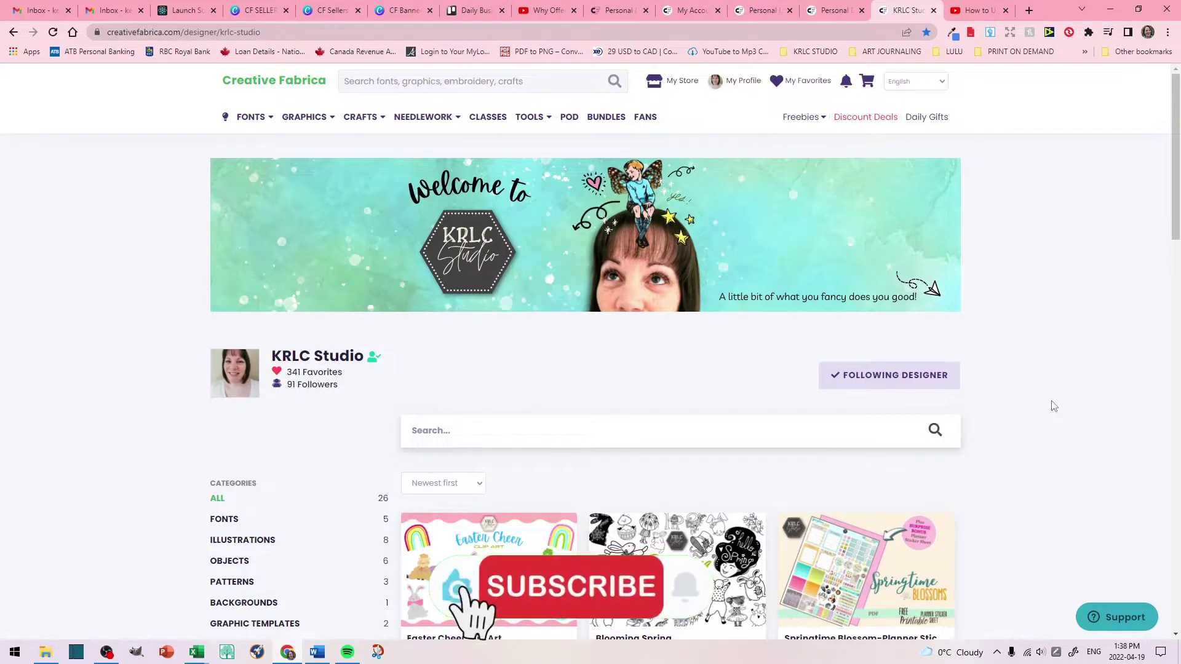